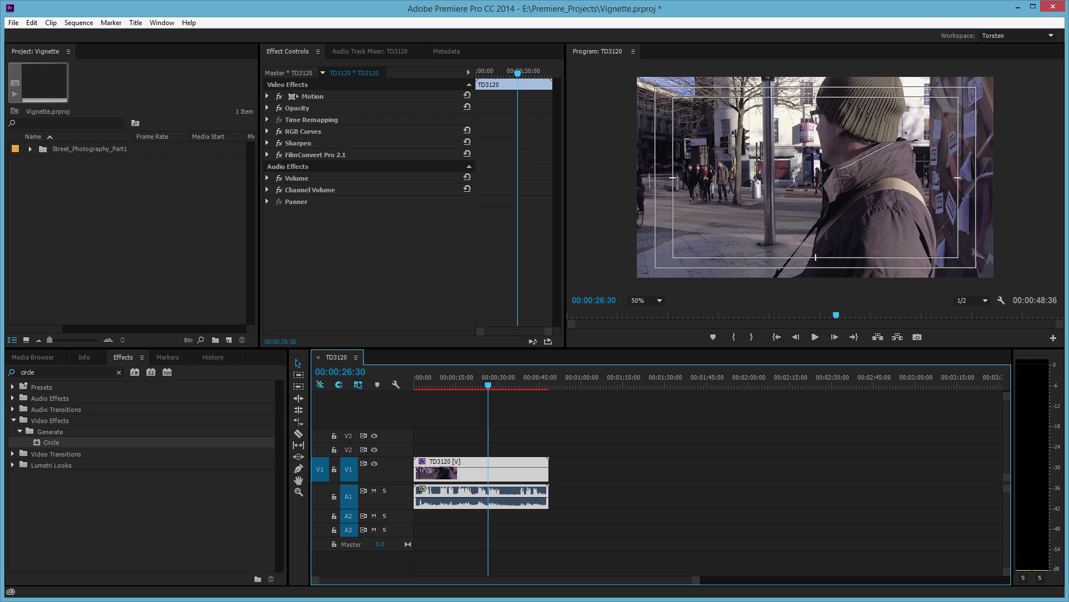
# - Launch Photoshop CC 2014 with an empty workspace over the Premiere Pro Vignette project
pyautogui.click(115, 206)
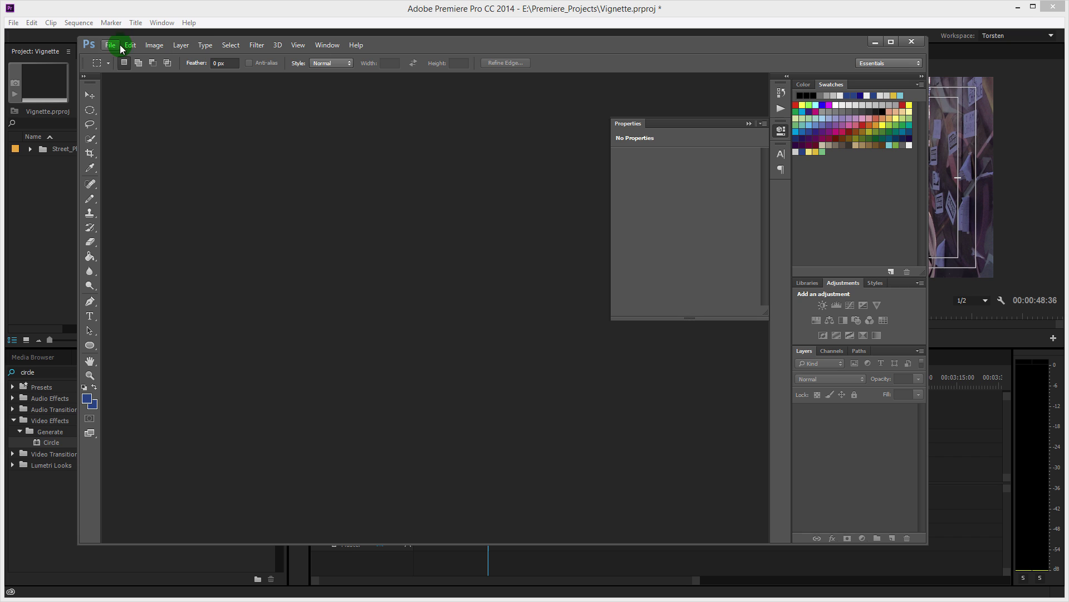
# - Create a new 1280 × 720 px, 72 ppi document with a transparent background
pyautogui.moveTo(465, 43); pyautogui.dragTo(489, 61)
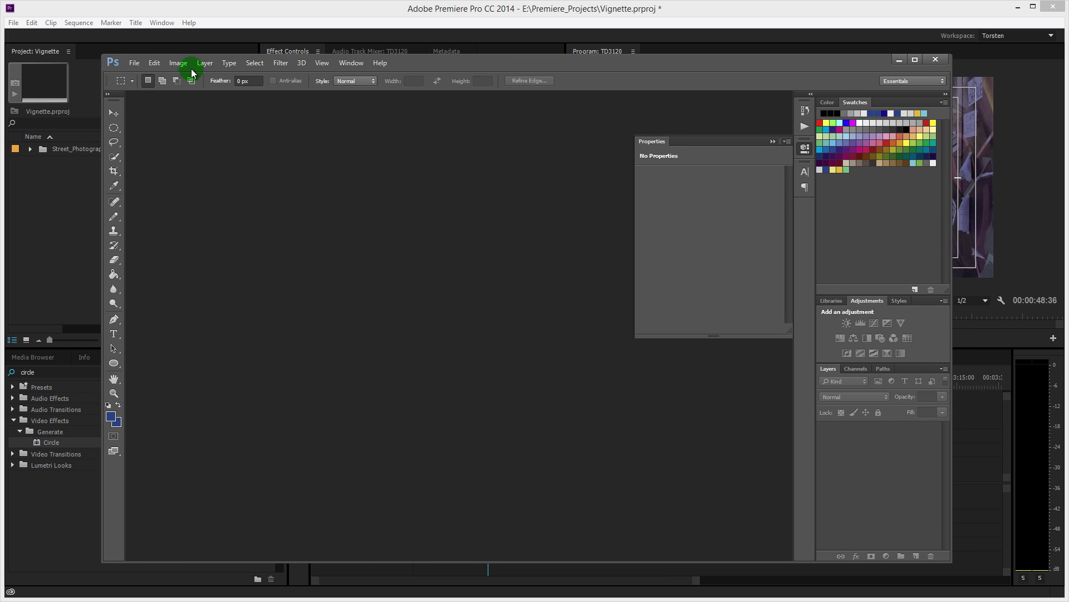
pyautogui.click(136, 66)
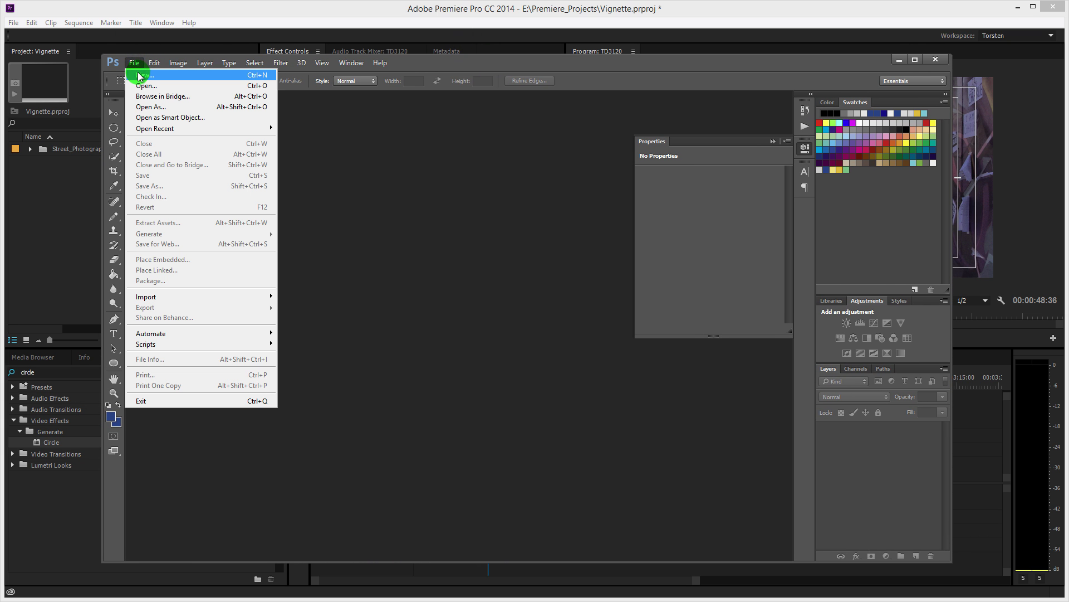
pyautogui.click(142, 76)
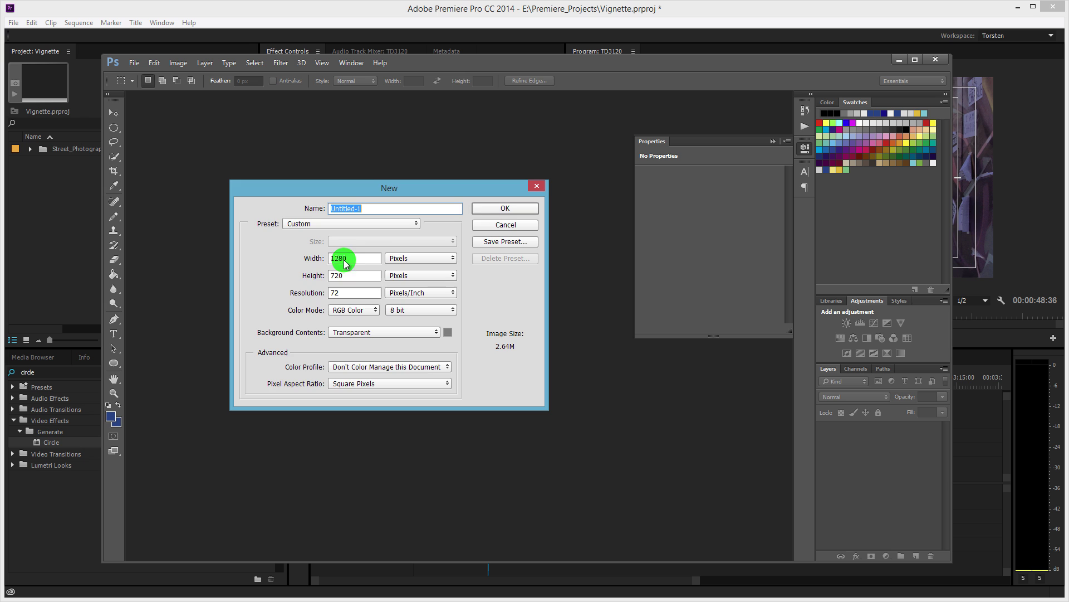
pyautogui.click(514, 207)
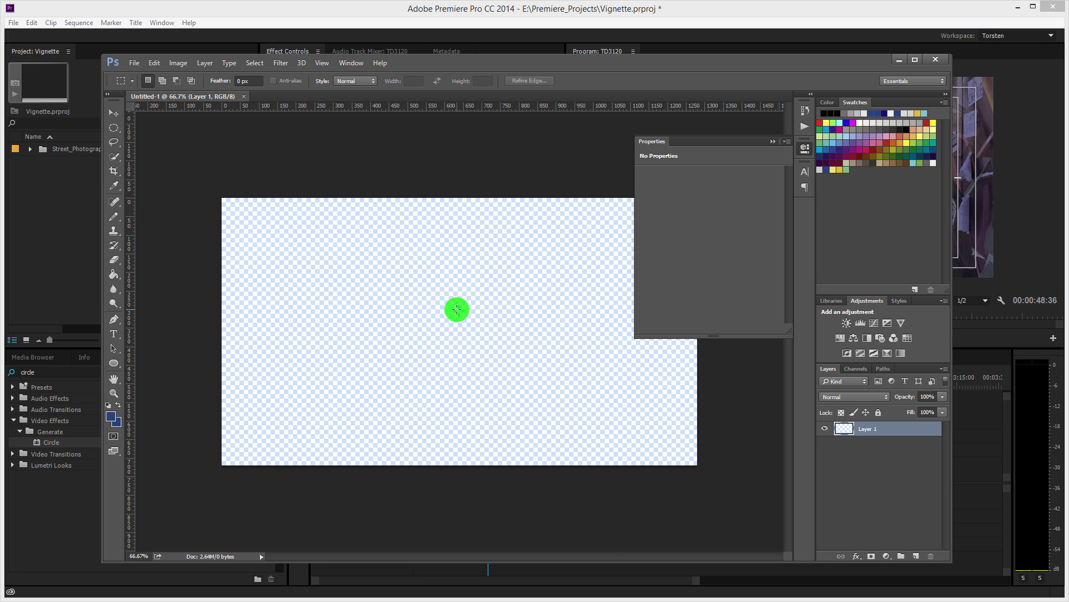
pyautogui.scroll(-2, 457, 309)
pyautogui.scroll(1, 527, 325)
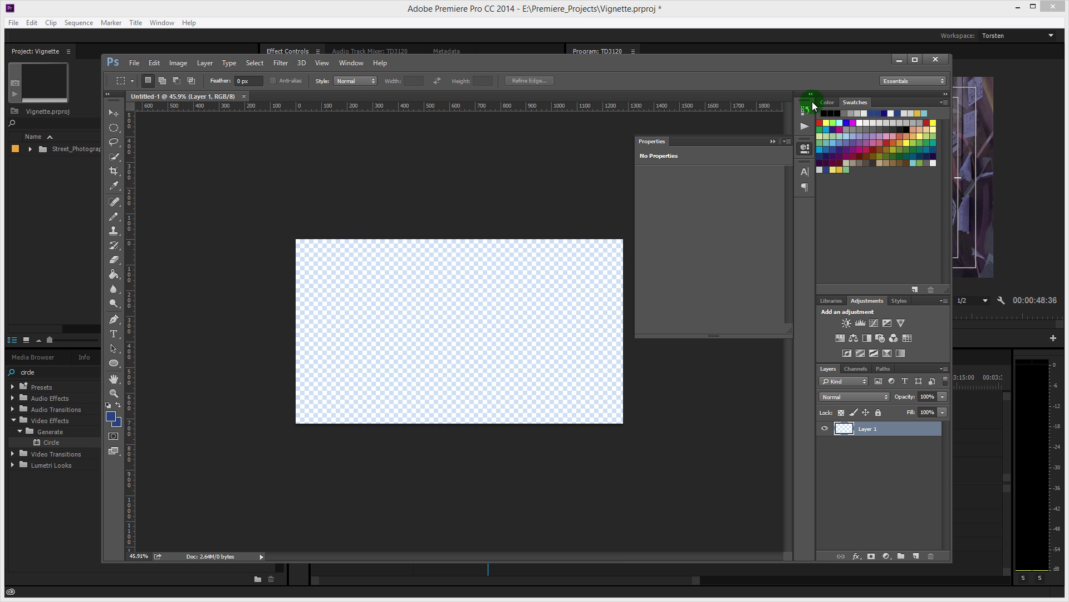
pyautogui.scroll(1, 446, 349)
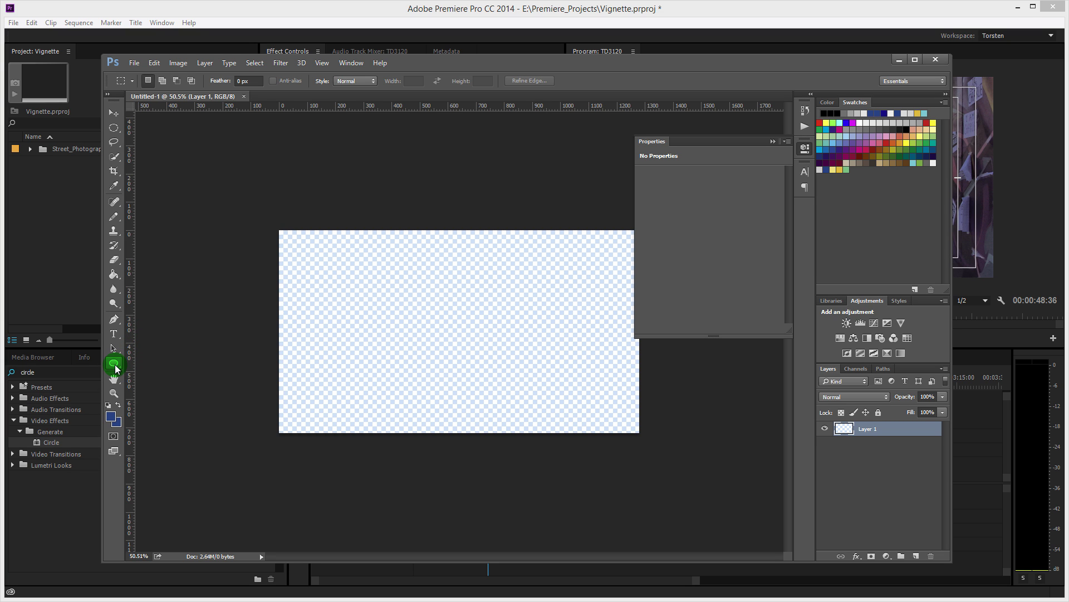
# - Draw a large black-filled circle over the canvas with the Ellipse tool
pyautogui.click(115, 365)
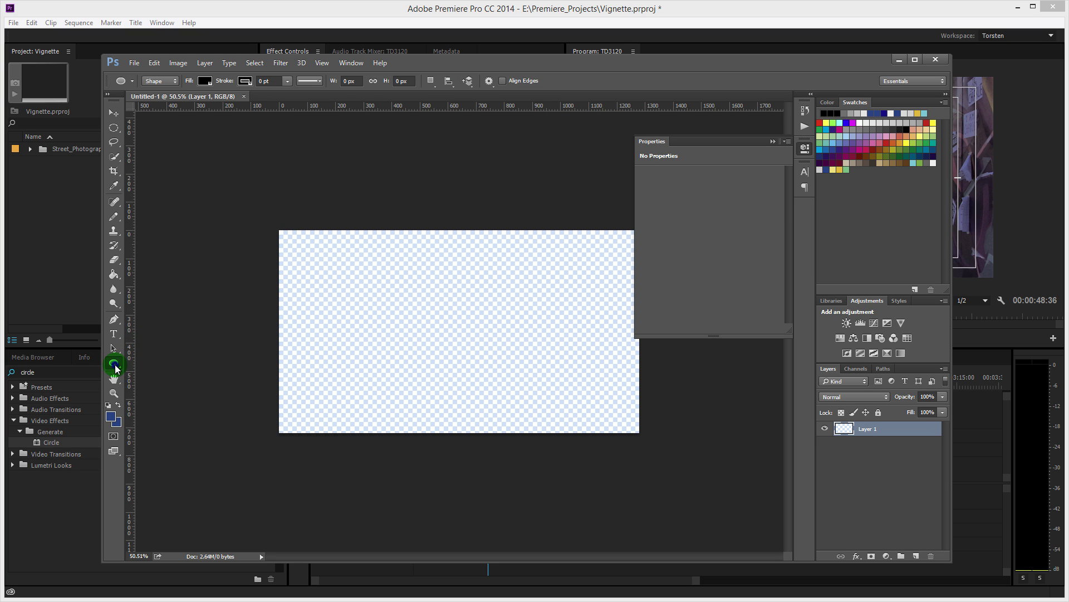
pyautogui.click(209, 83)
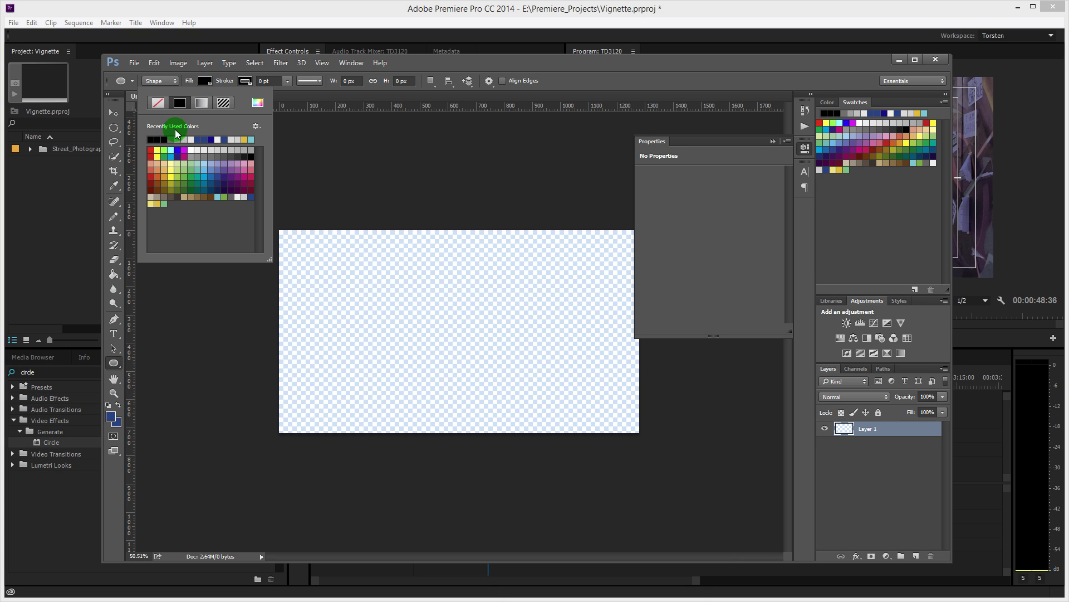
pyautogui.click(211, 81)
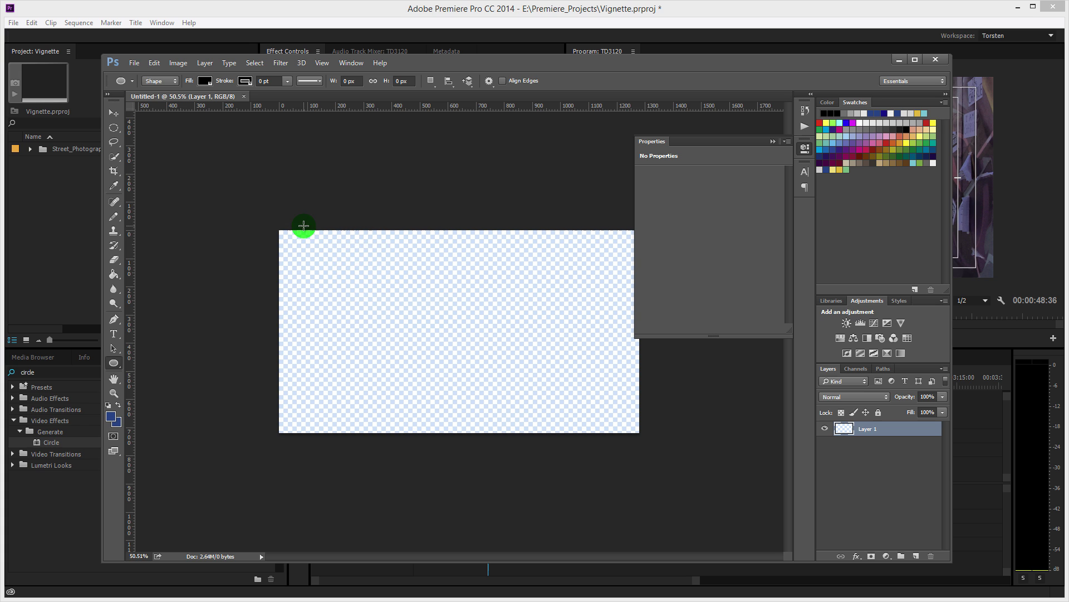
pyautogui.moveTo(304, 226); pyautogui.dragTo(718, 550)
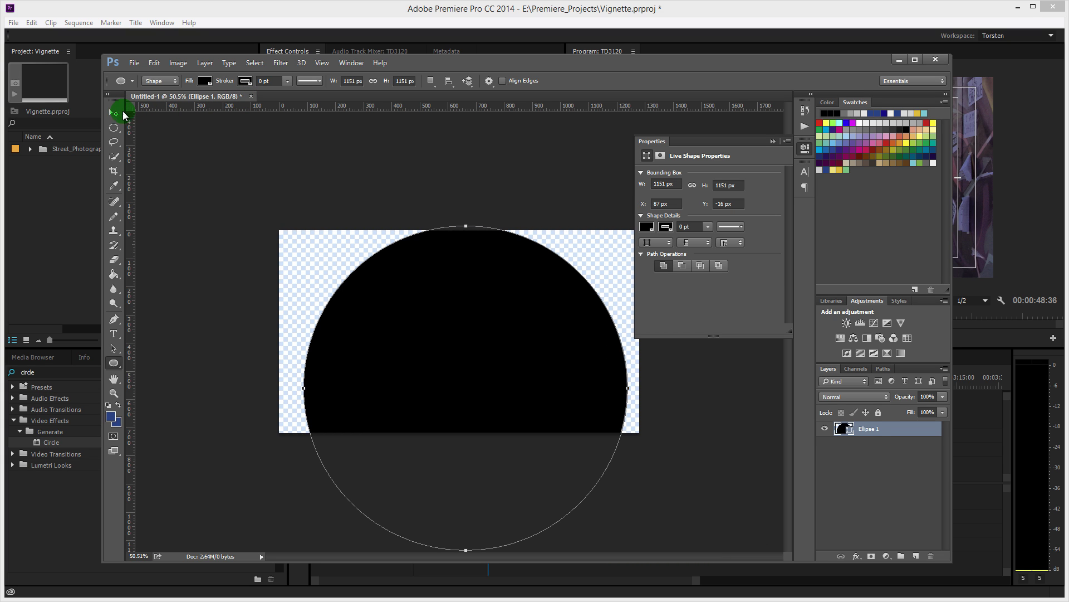
# - Centre the 1151 px circle on the canvas at X 64, Y −216 px
pyautogui.click(122, 114)
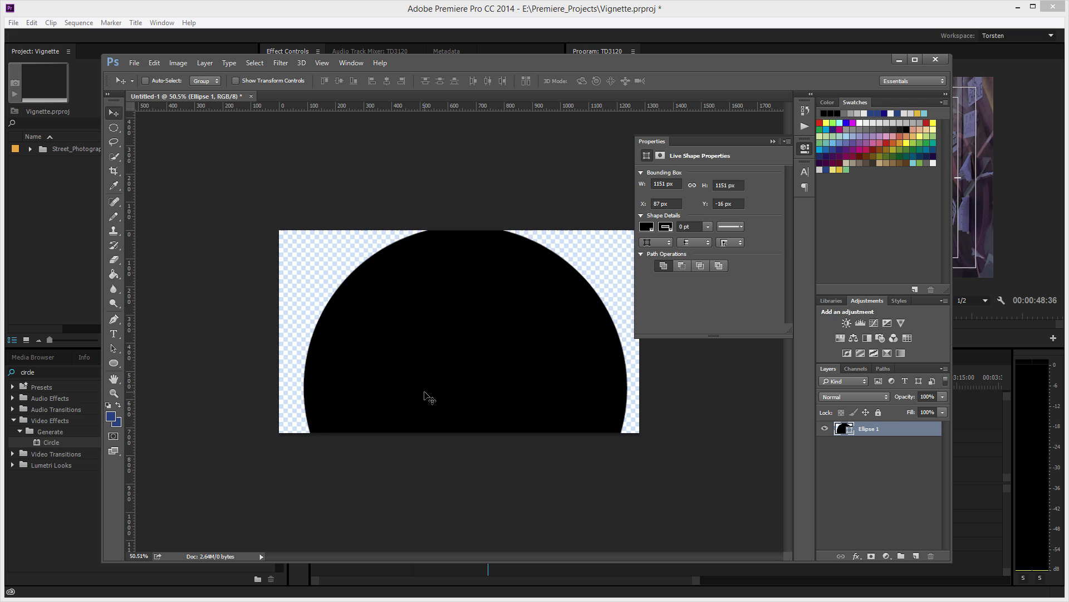
pyautogui.moveTo(424, 397); pyautogui.dragTo(414, 339)
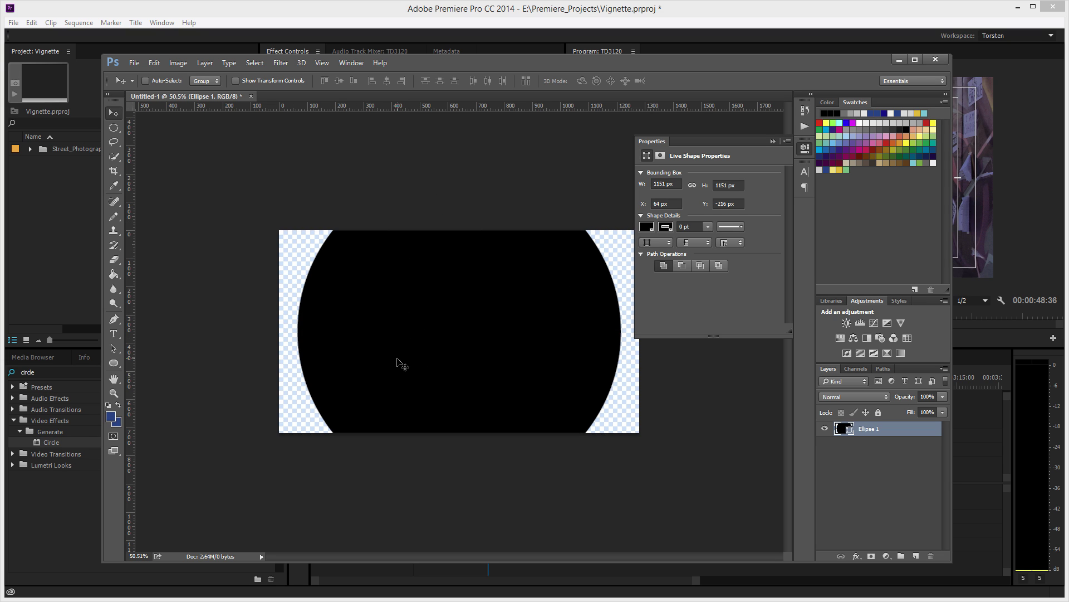
pyautogui.click(684, 269)
# - Set the Ellipse 1 path operation to Subtract Front Shape, leaving black only in the corners
pyautogui.click(114, 362)
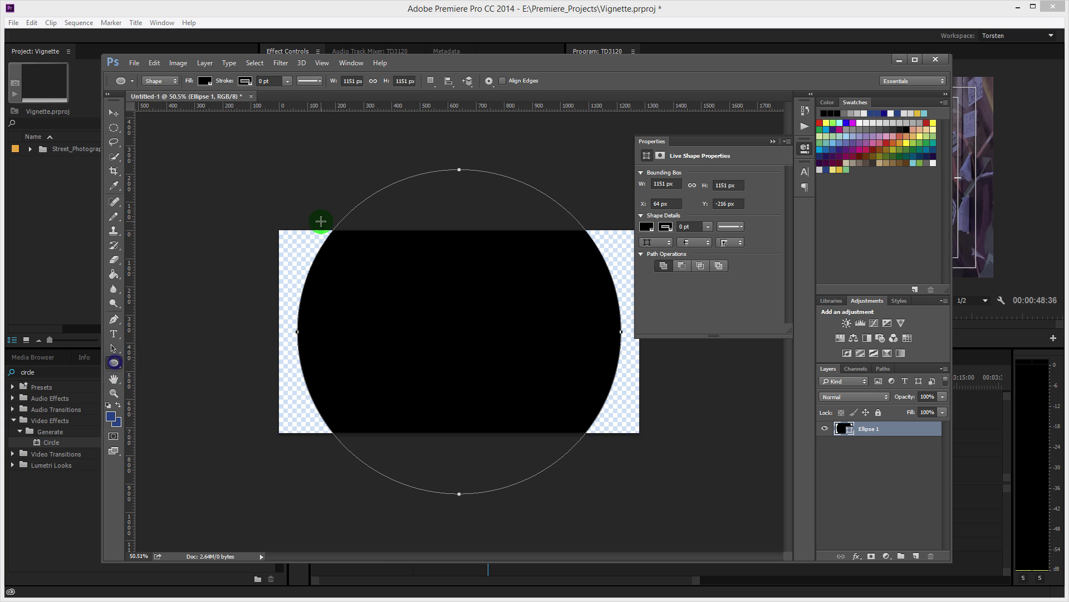
pyautogui.click(434, 83)
pyautogui.moveTo(435, 82); pyautogui.dragTo(460, 119)
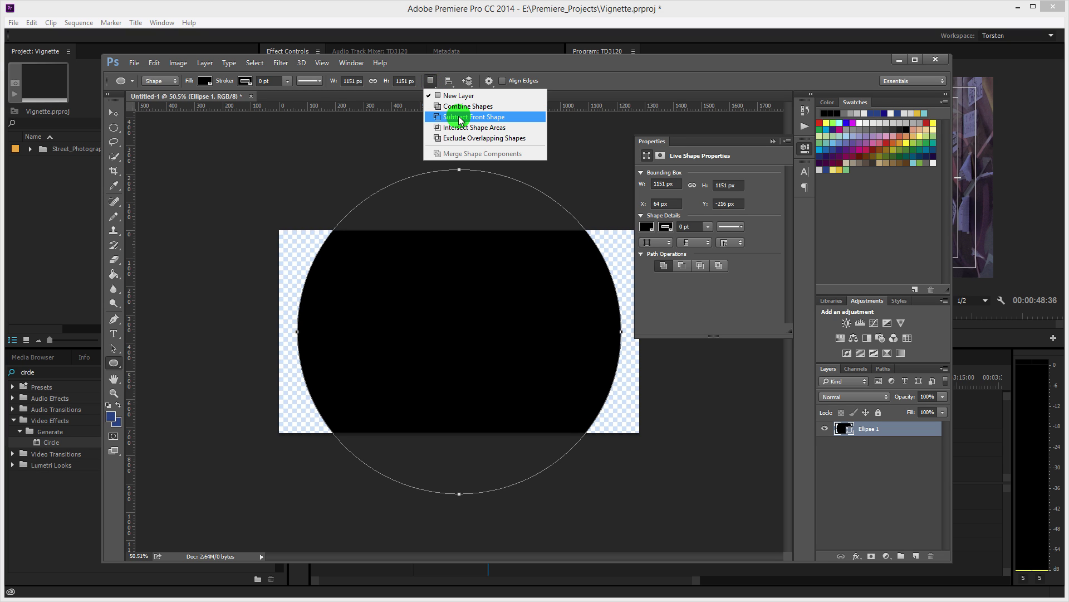
pyautogui.moveTo(461, 119); pyautogui.dragTo(460, 119)
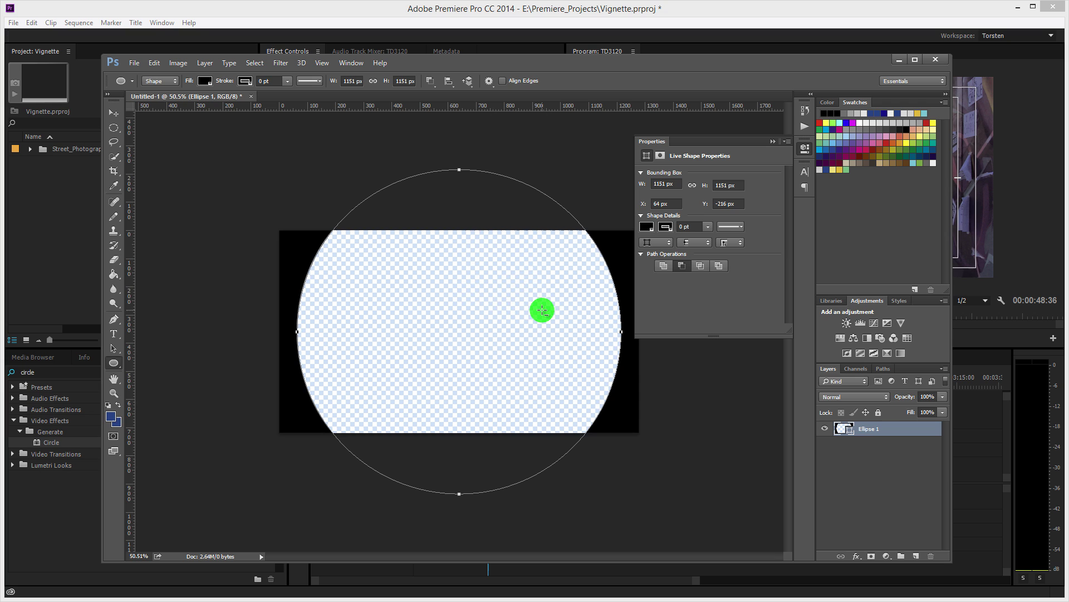
# - Feather the Ellipse 1 shape mask to 104.9 px in the Properties panel
pyautogui.click(661, 158)
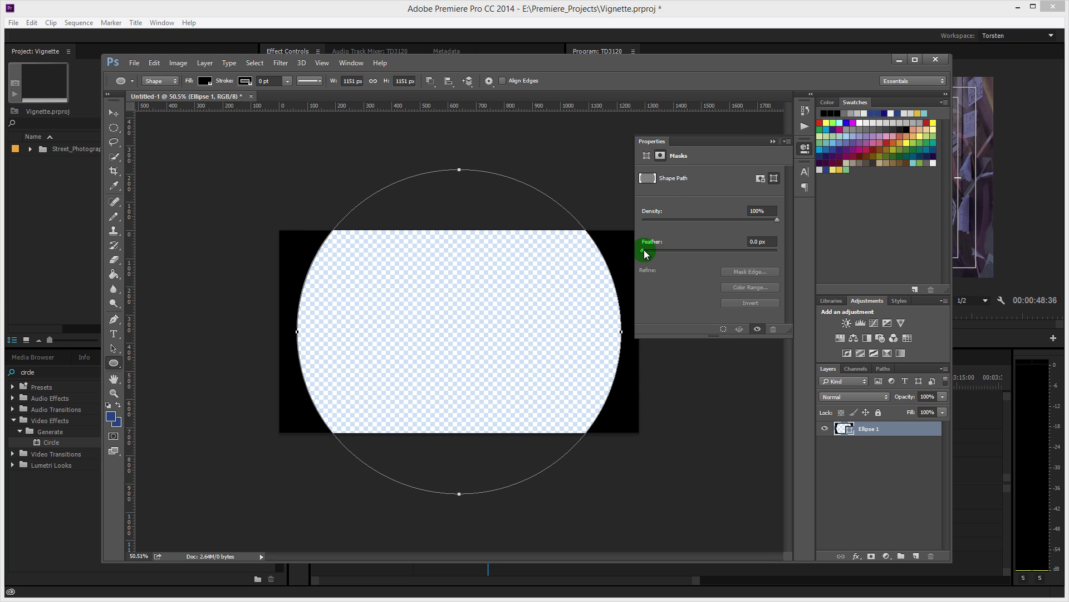
pyautogui.moveTo(645, 255); pyautogui.dragTo(729, 258)
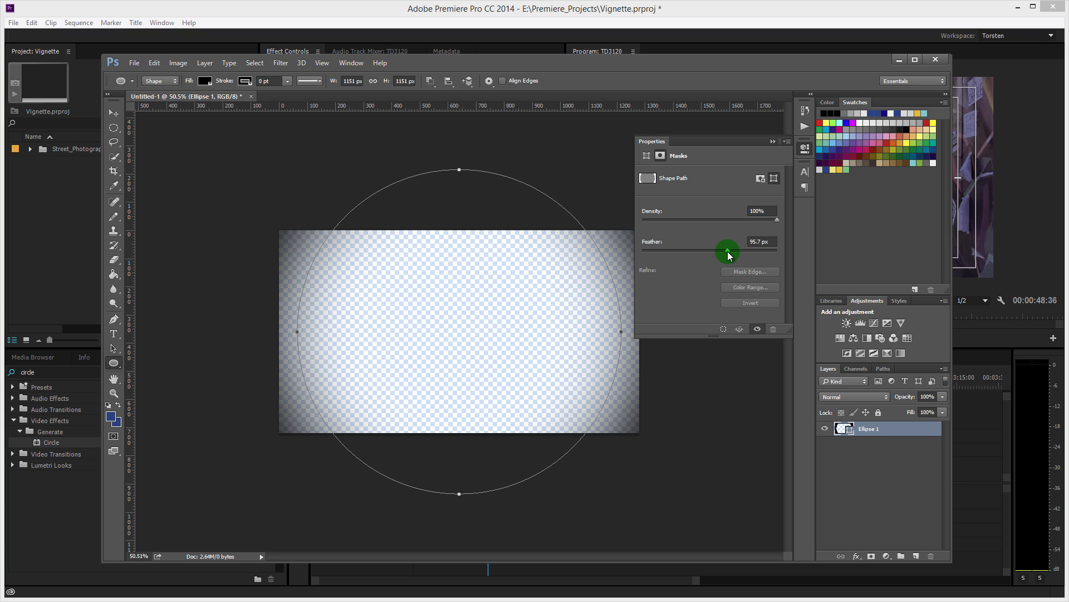
pyautogui.moveTo(731, 255); pyautogui.dragTo(731, 254)
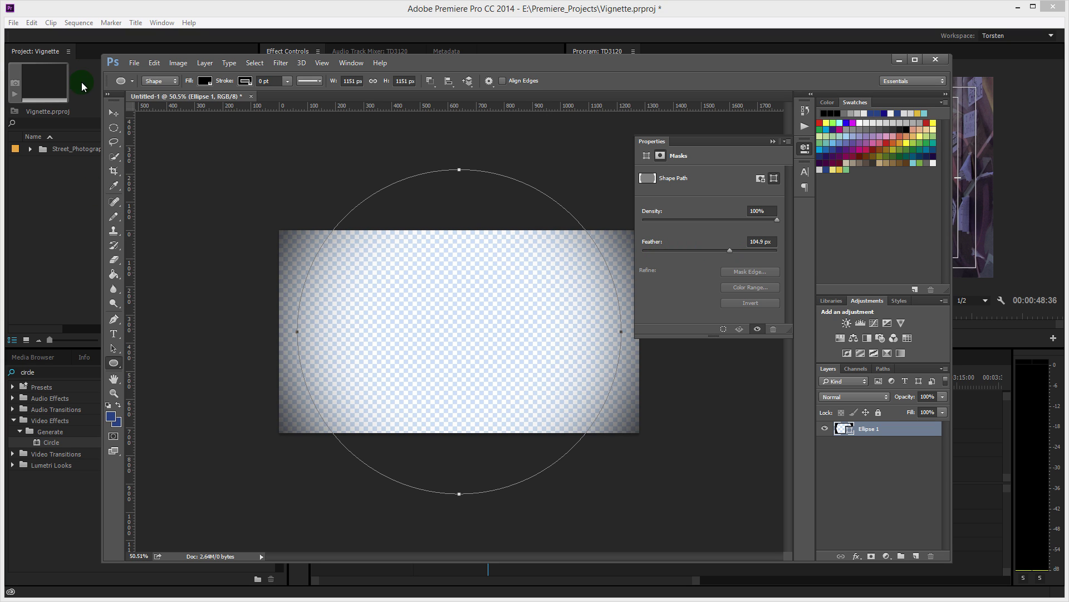
pyautogui.click(114, 116)
pyautogui.click(773, 142)
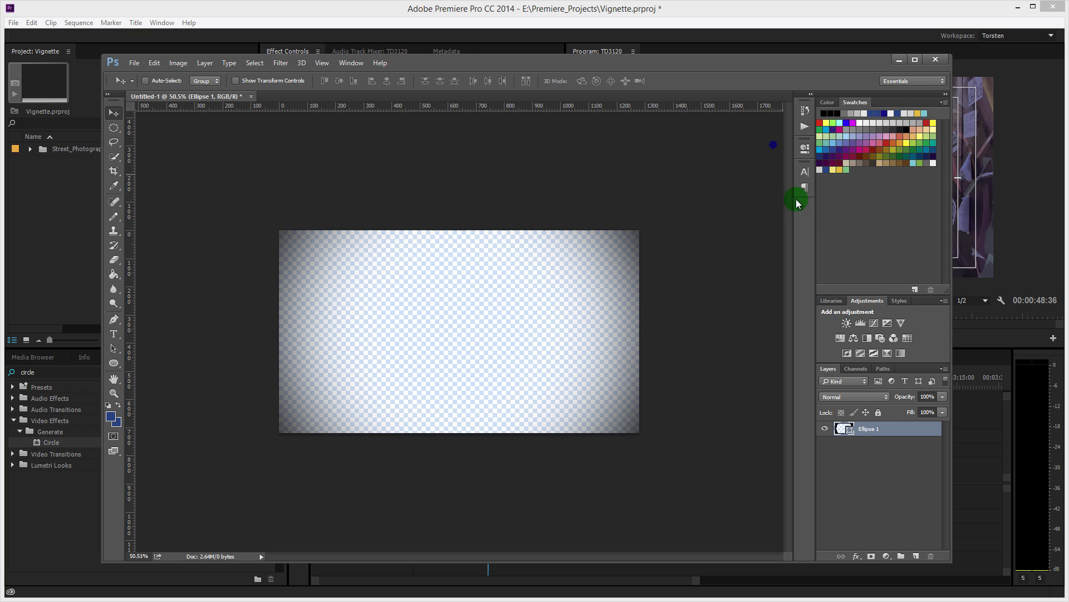
pyautogui.click(435, 257)
# - In Save for Web, settle on PNG-24 with transparency as the export format
pyautogui.click(136, 65)
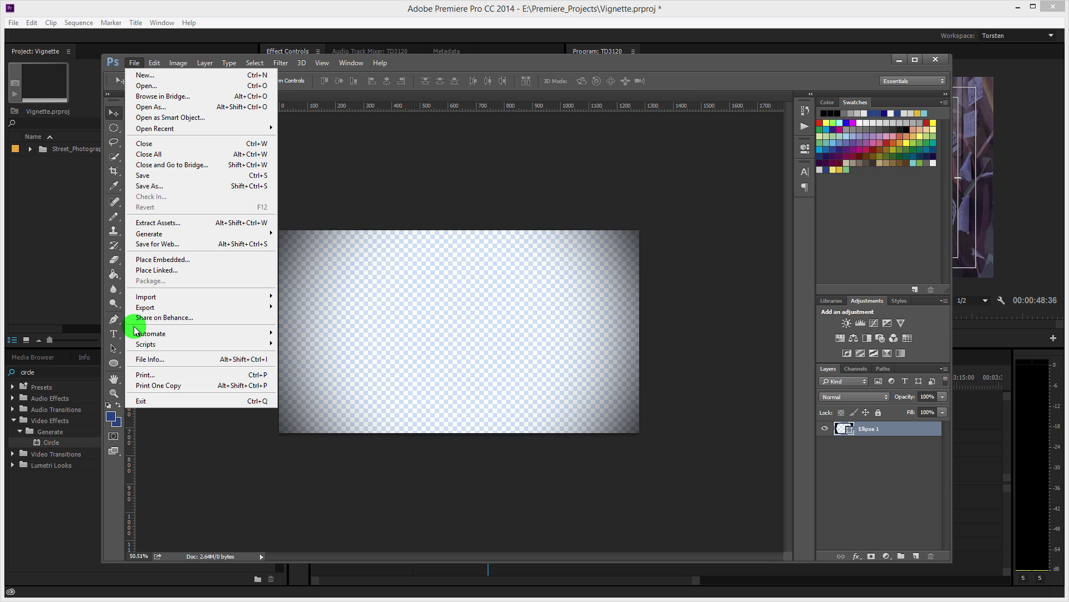
pyautogui.click(167, 246)
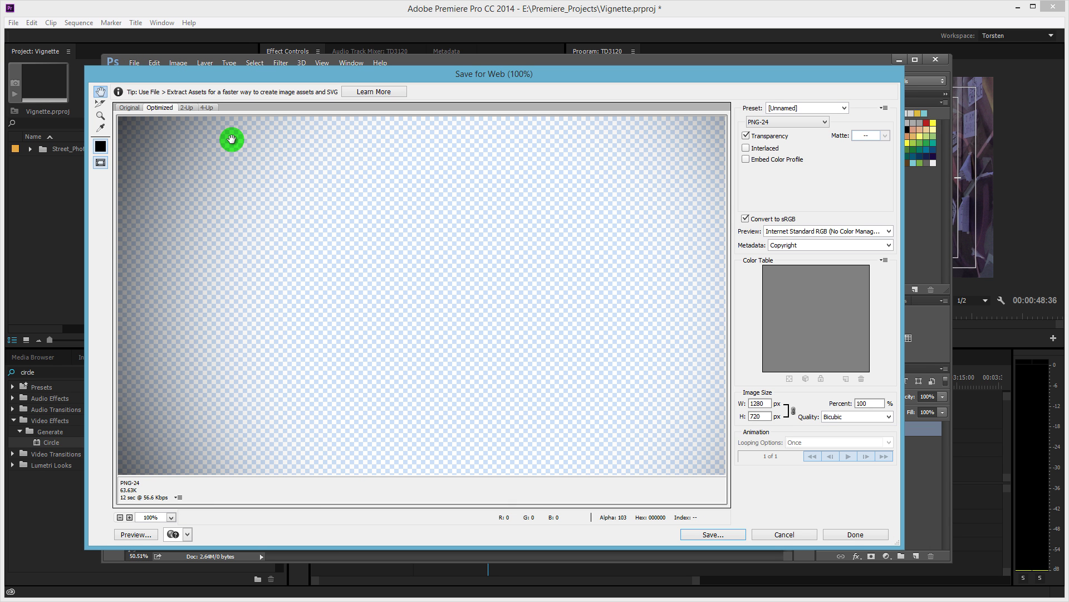
pyautogui.click(780, 122)
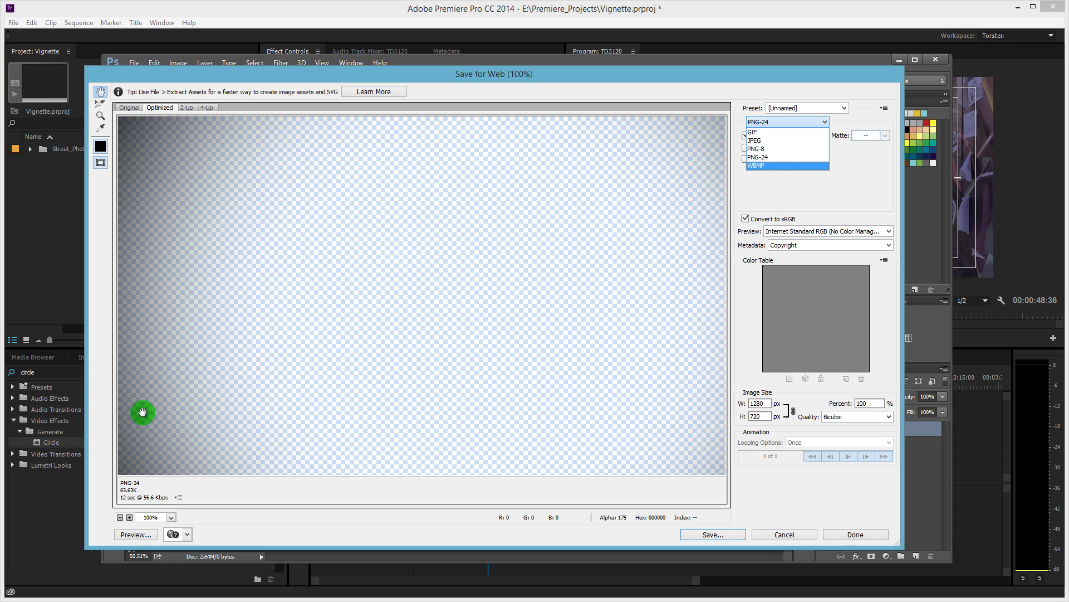
pyautogui.click(765, 158)
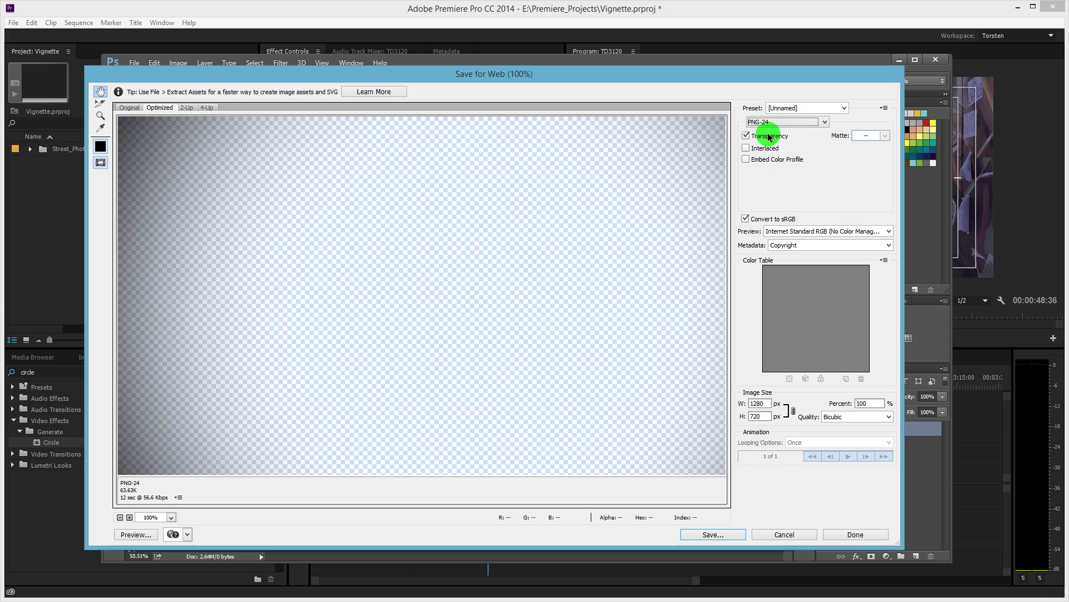
pyautogui.click(756, 122)
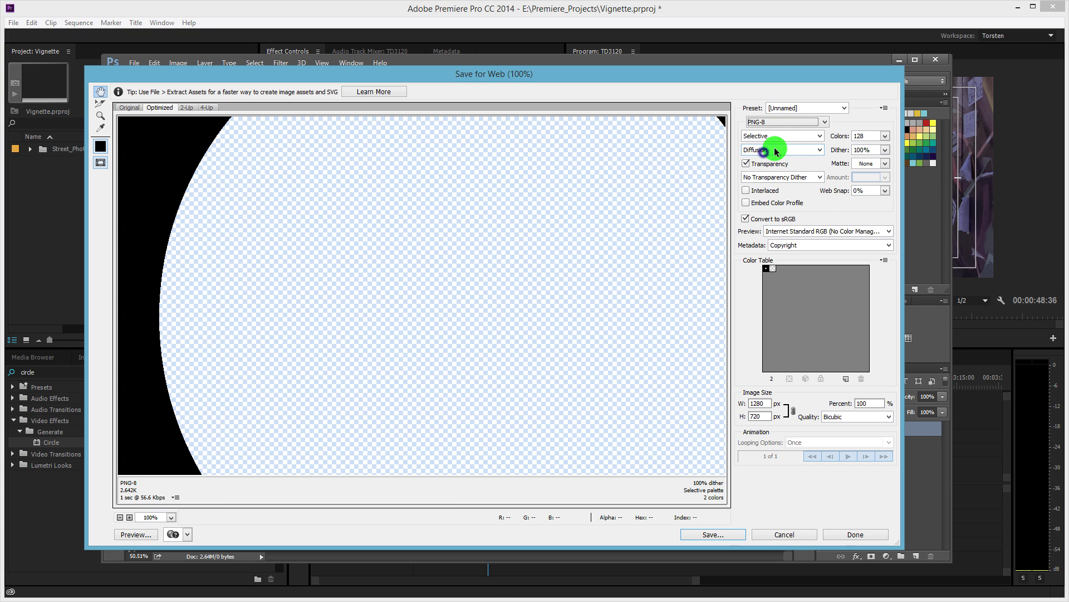
pyautogui.click(885, 137)
pyautogui.click(861, 237)
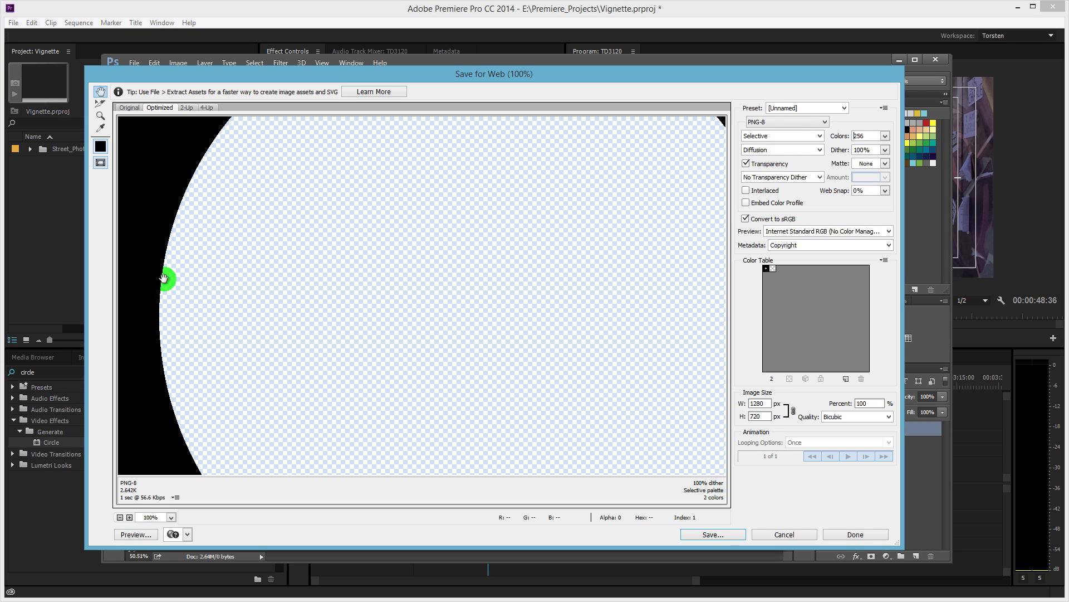
pyautogui.click(810, 122)
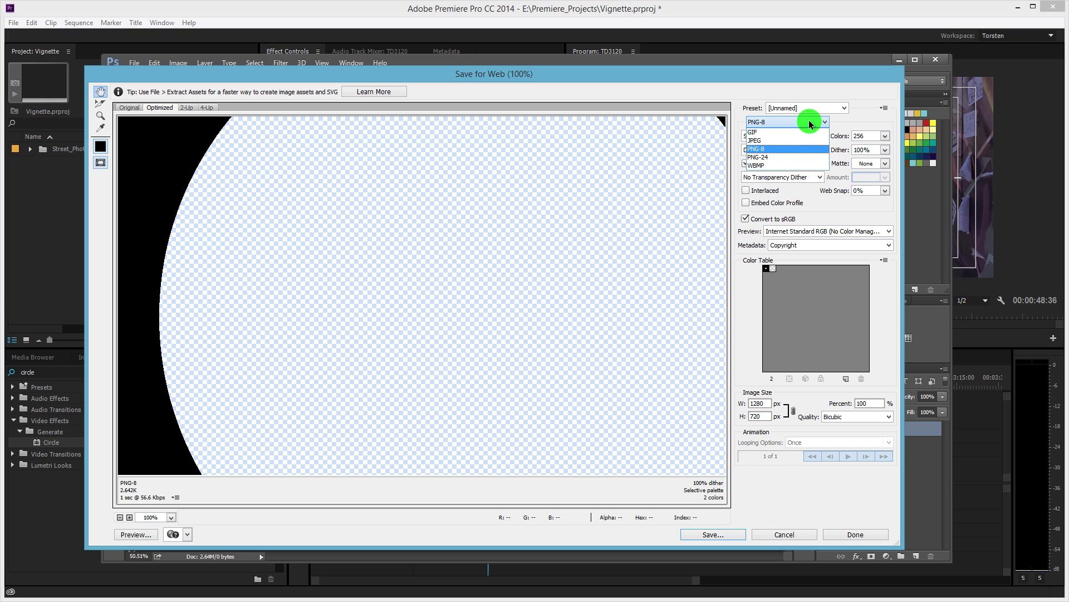
pyautogui.click(809, 122)
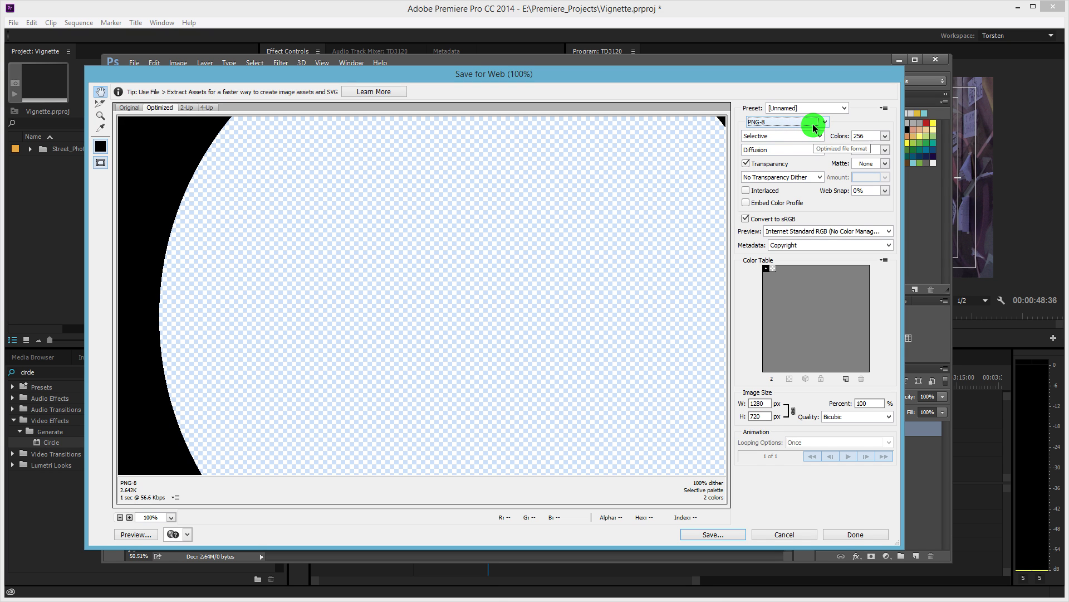
pyautogui.click(811, 122)
pyautogui.click(777, 157)
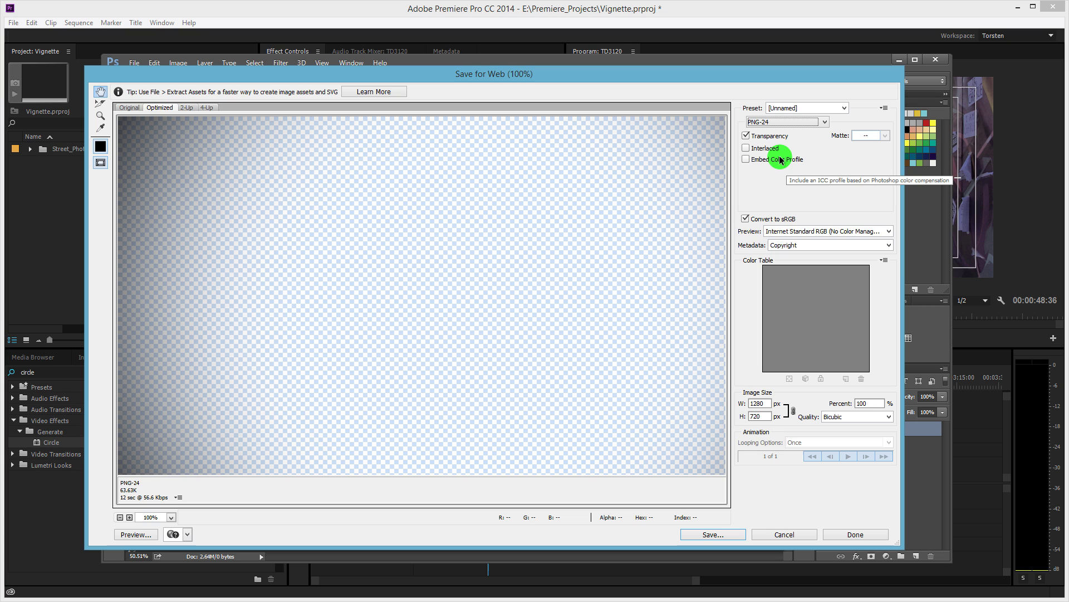
# - Save the PNG to the Desktop and close Photoshop
pyautogui.click(713, 534)
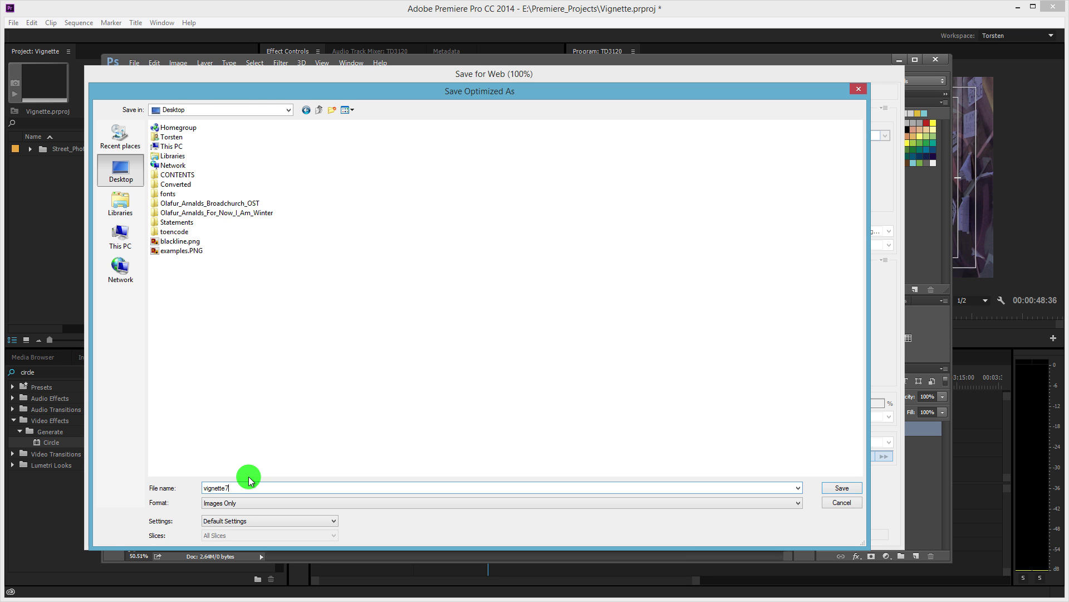
pyautogui.press('Return')
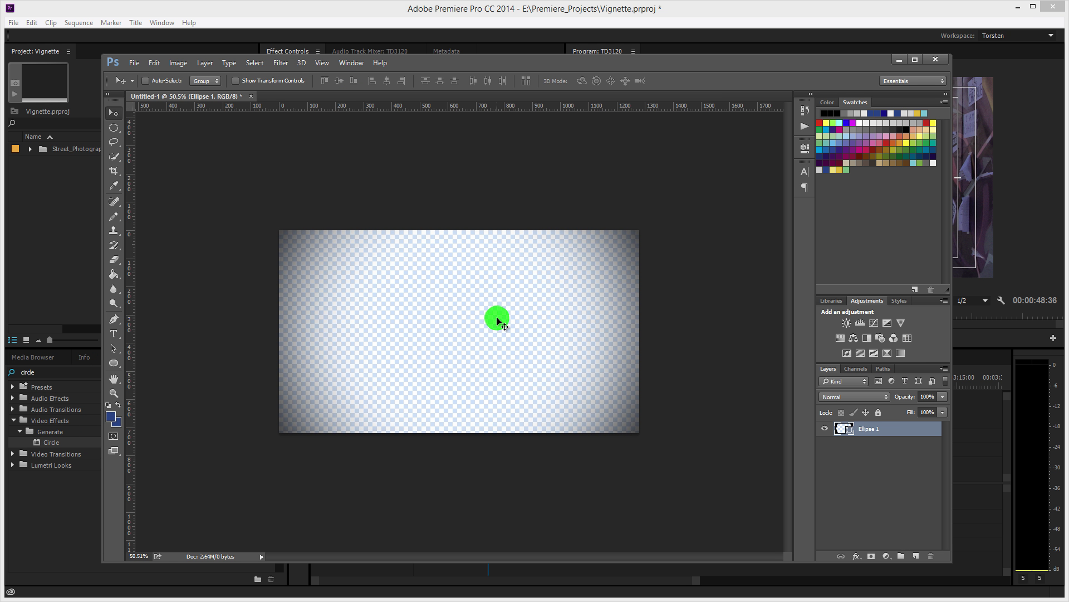
pyautogui.click(935, 60)
pyautogui.click(535, 255)
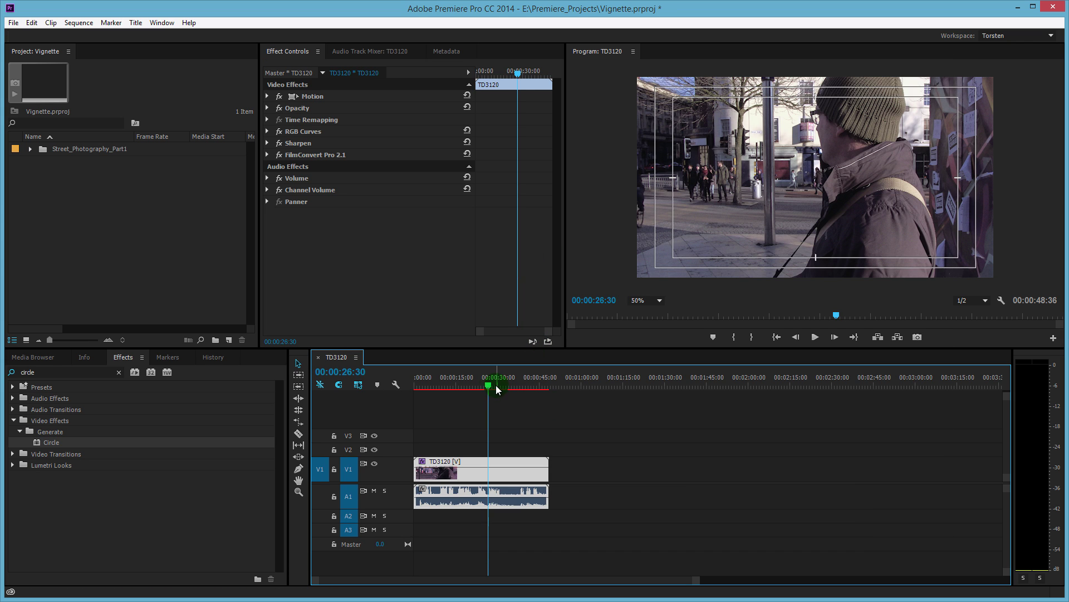
pyautogui.moveTo(489, 384)
pyautogui.mouseDown()
pyautogui.moveTo(456, 385)
pyautogui.moveTo(494, 389)
pyautogui.mouseUp()
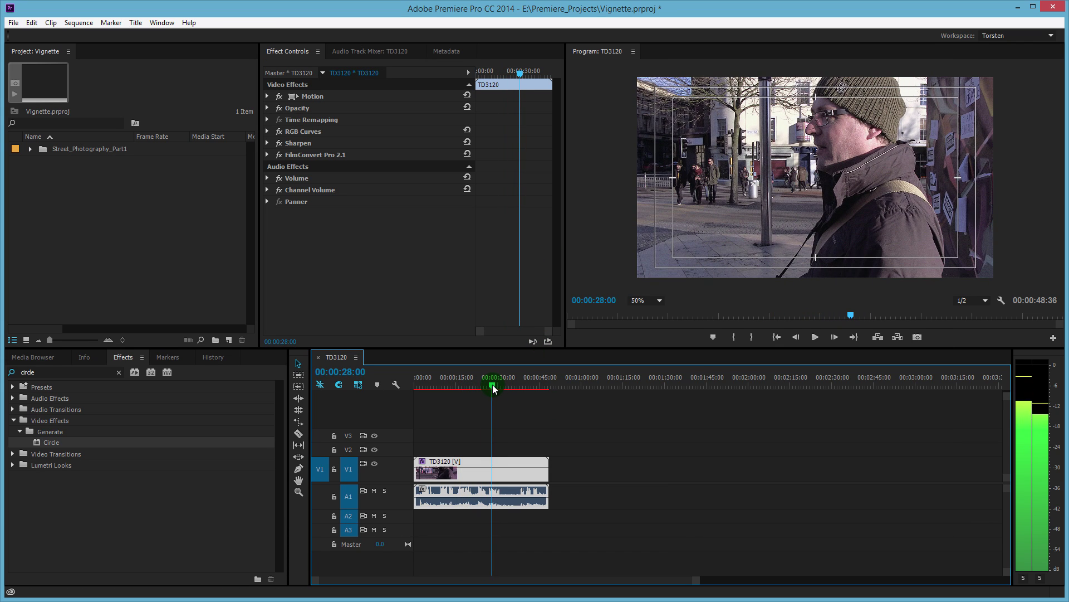
pyautogui.click(473, 461)
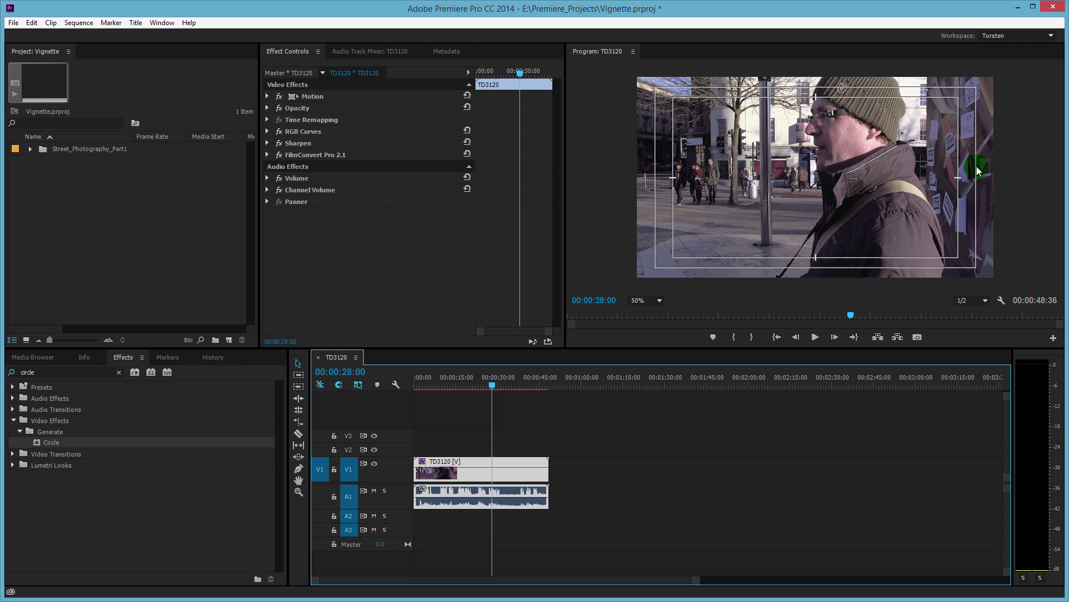
# - Import vignette720p.png from the Desktop and place it on V2 above the street clip
pyautogui.doubleClick(66, 184)
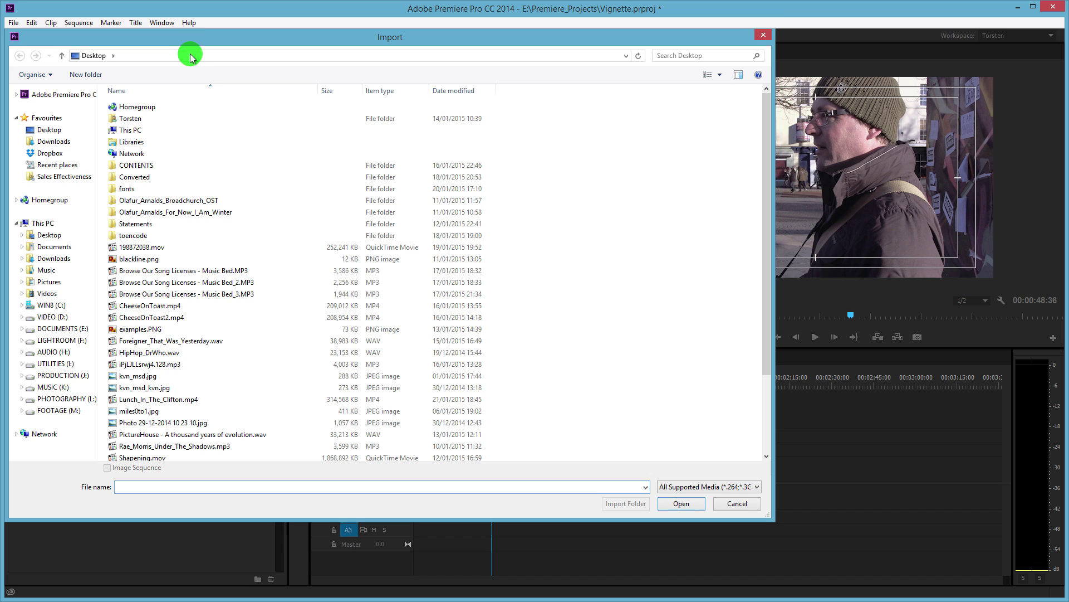
pyautogui.moveTo(215, 46); pyautogui.dragTo(277, 82)
pyautogui.click(111, 165)
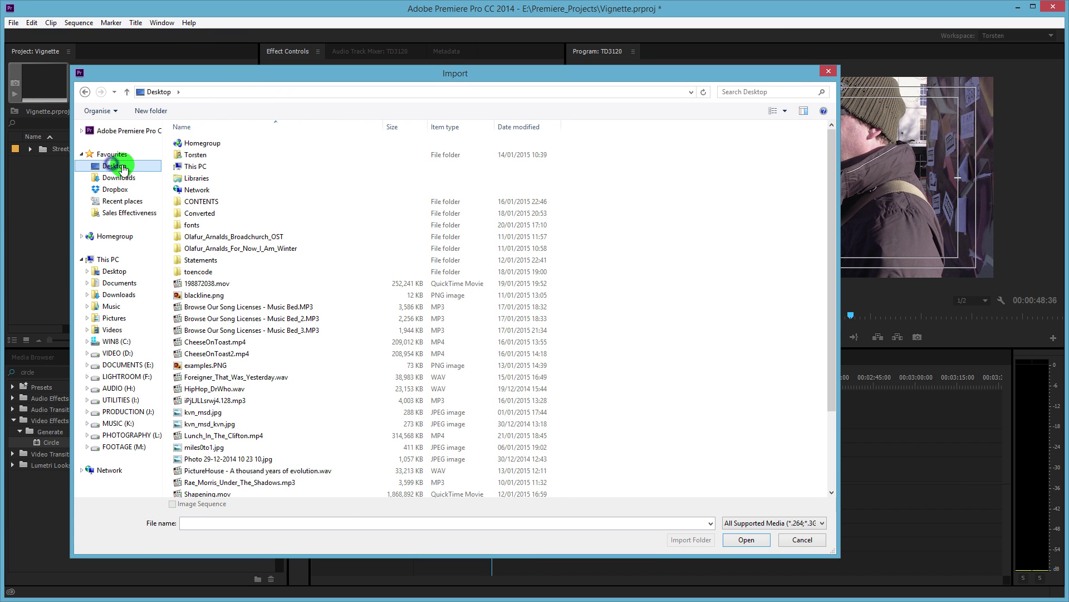
pyautogui.click(223, 353)
pyautogui.scroll(-3, 222, 352)
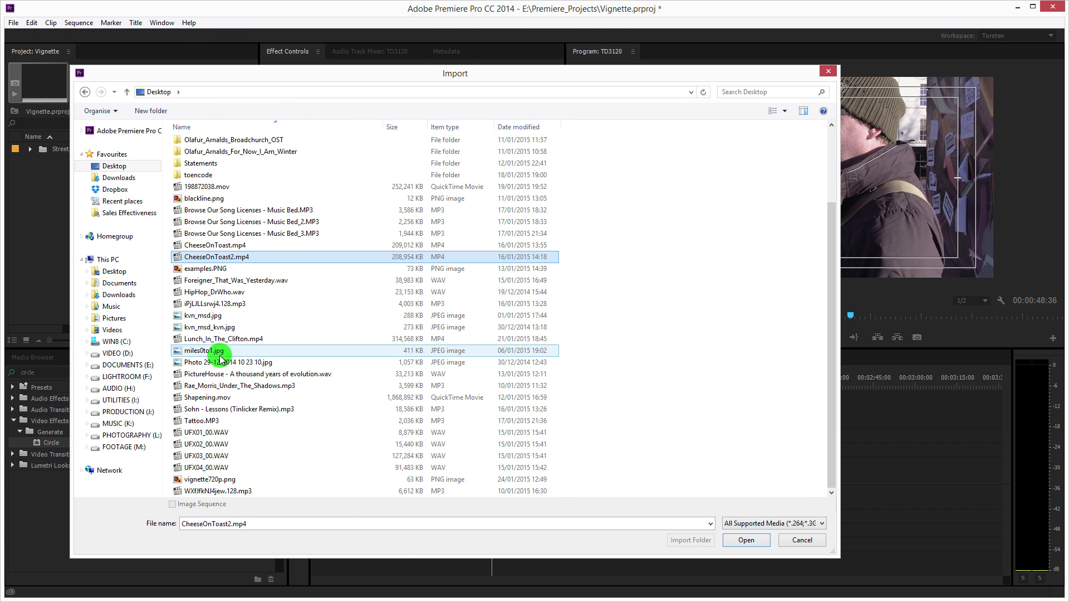
pyautogui.click(203, 478)
pyautogui.click(733, 538)
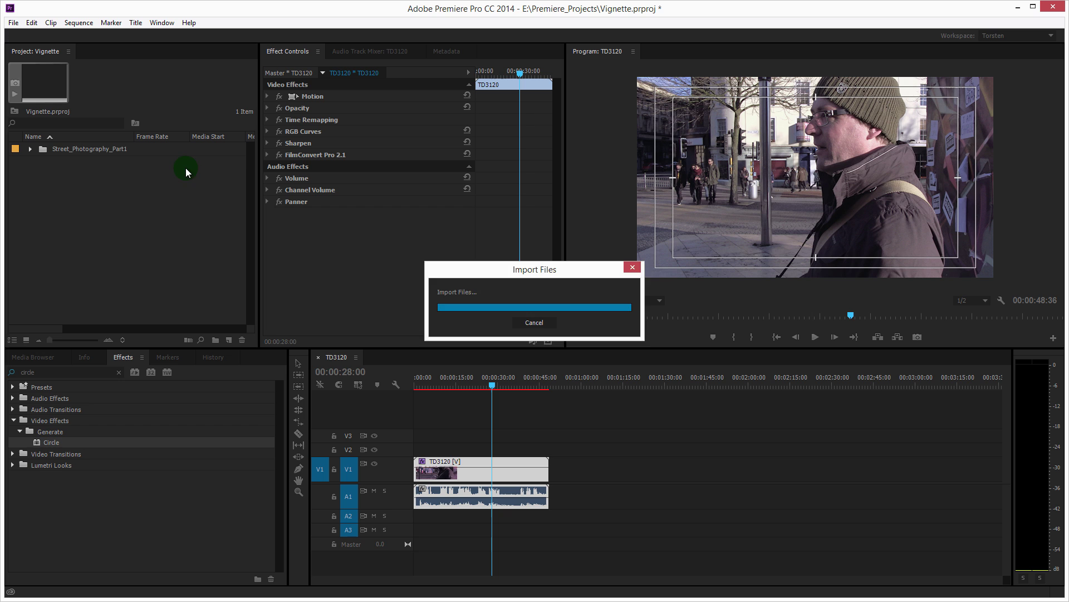
pyautogui.moveTo(43, 163); pyautogui.dragTo(421, 449)
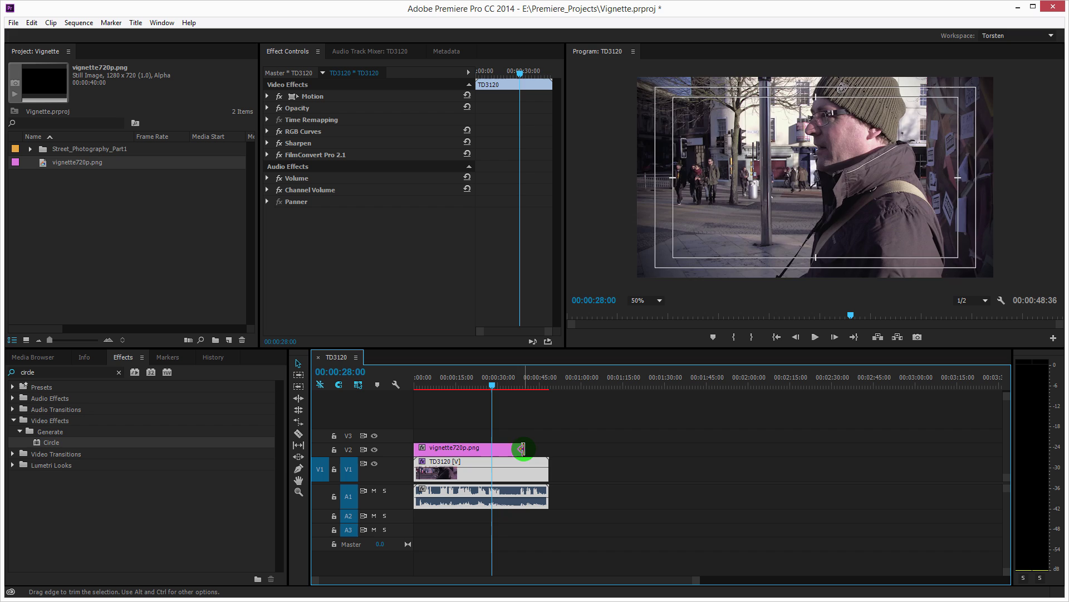
pyautogui.moveTo(522, 448); pyautogui.dragTo(549, 448)
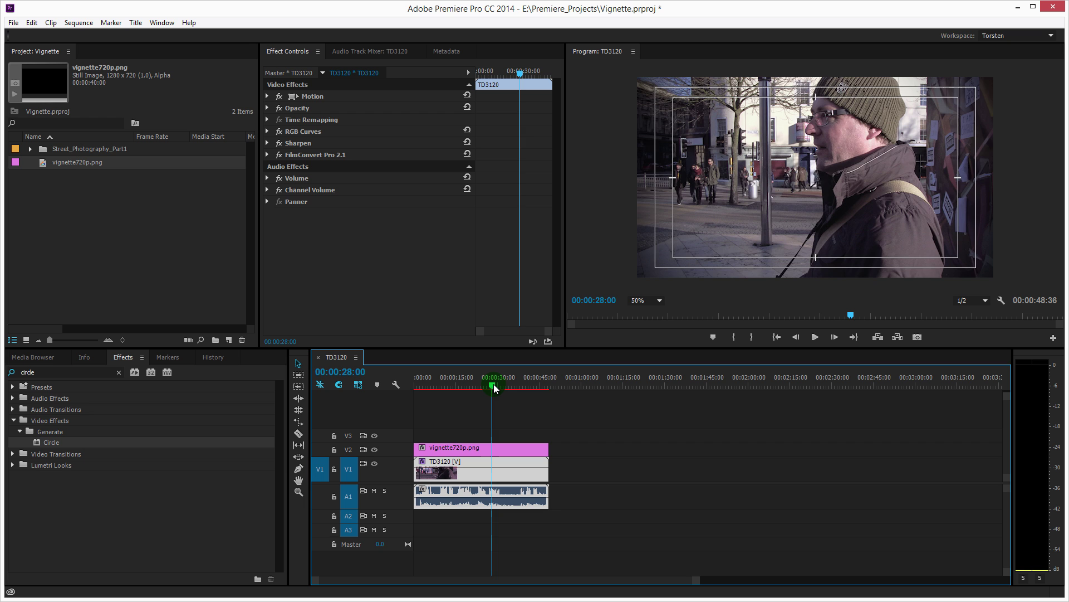
pyautogui.moveTo(494, 388); pyautogui.dragTo(485, 388)
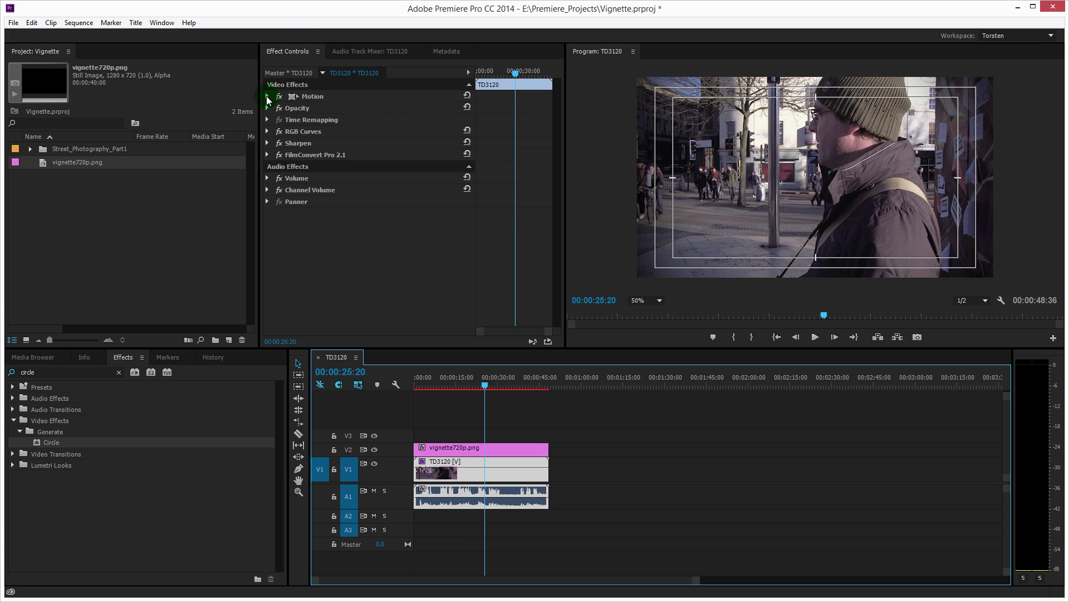
pyautogui.click(268, 107)
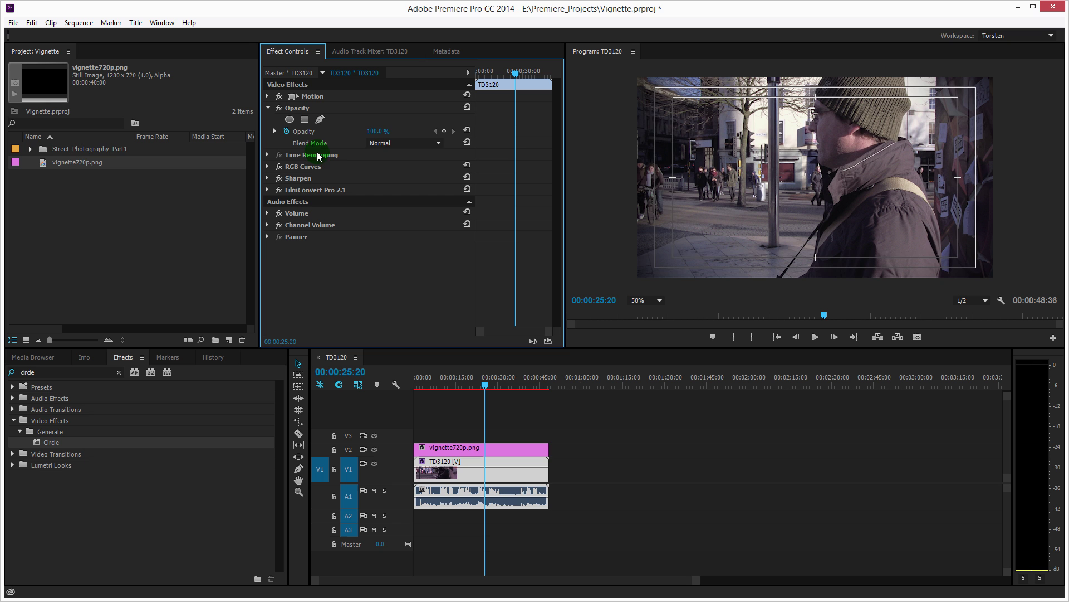
pyautogui.click(439, 144)
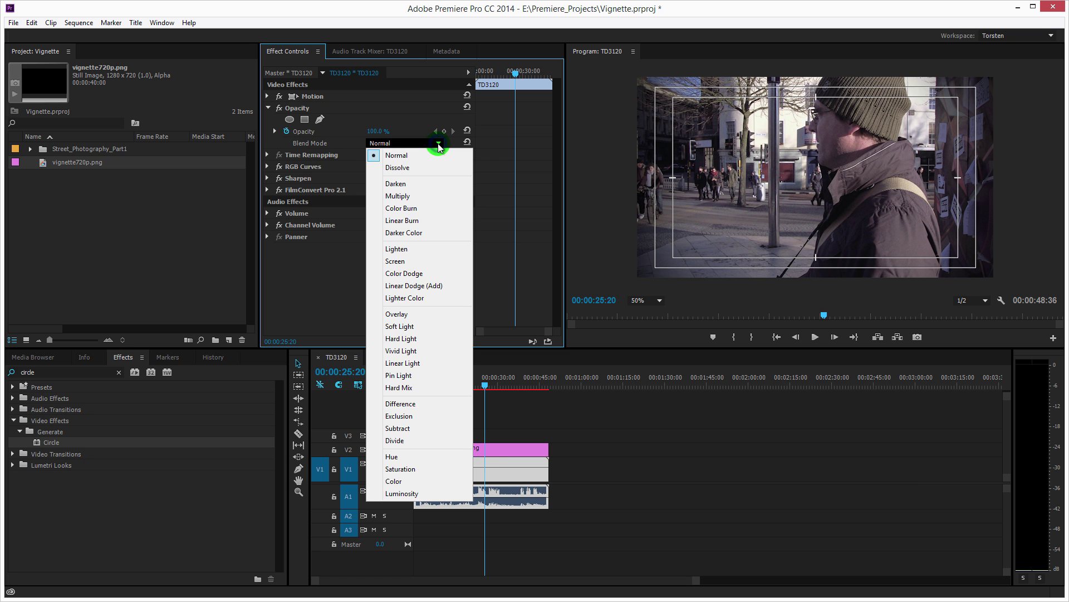
pyautogui.click(439, 146)
pyautogui.moveTo(490, 386); pyautogui.dragTo(484, 386)
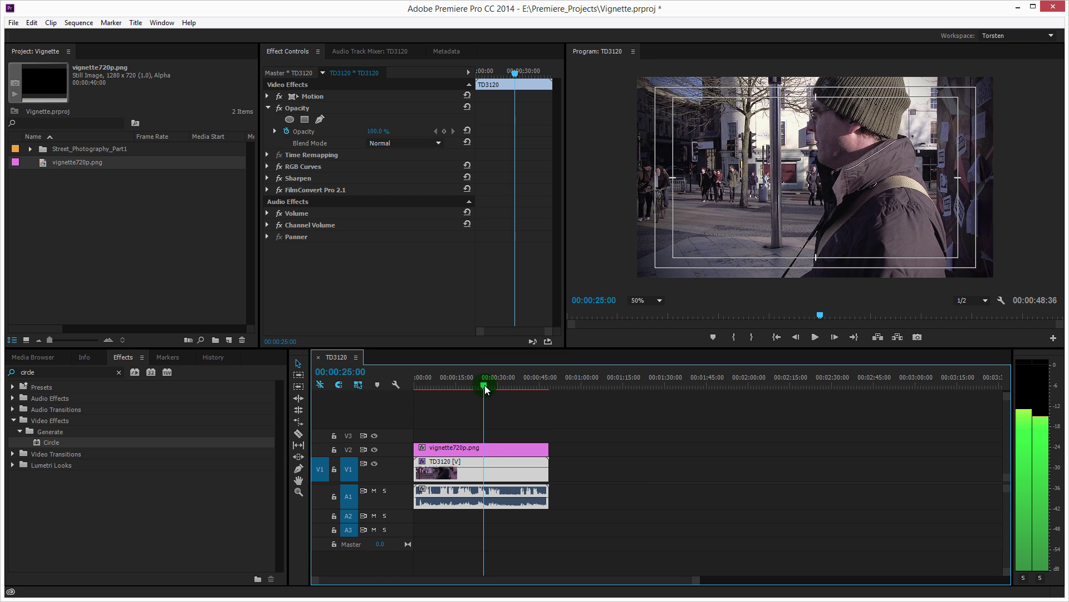
pyautogui.click(376, 451)
pyautogui.click(375, 451)
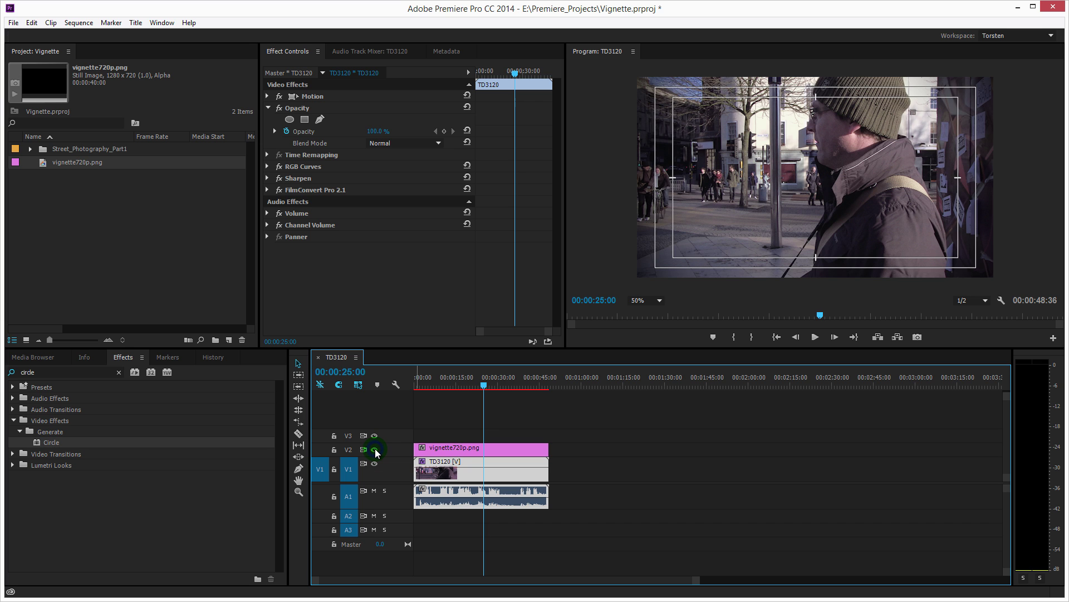
pyautogui.click(376, 451)
pyautogui.click(375, 451)
pyautogui.click(375, 451)
pyautogui.click(376, 451)
pyautogui.click(453, 447)
pyautogui.click(267, 109)
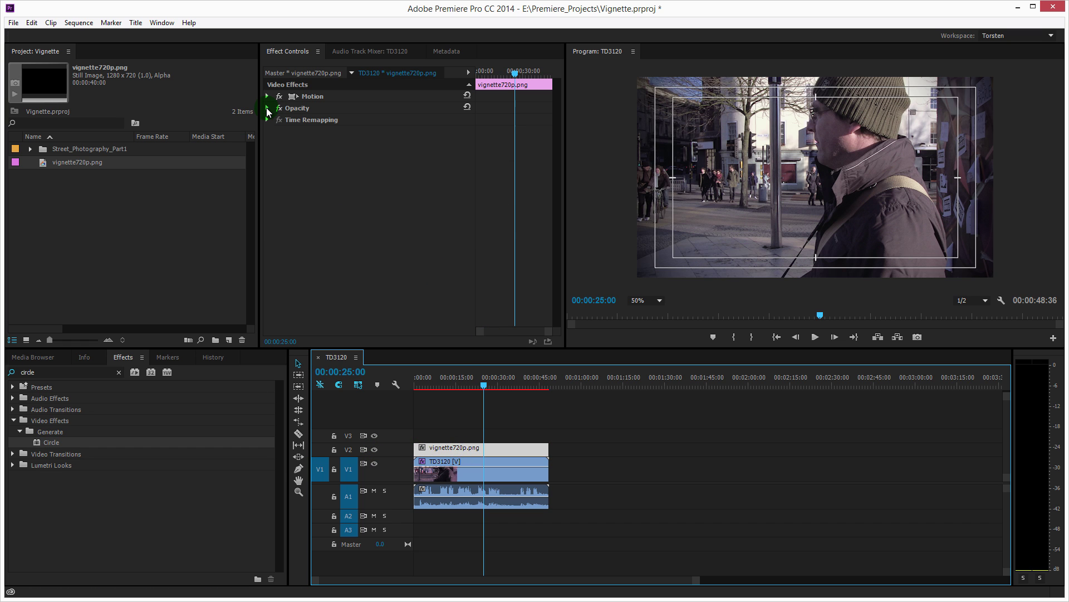
pyautogui.click(267, 107)
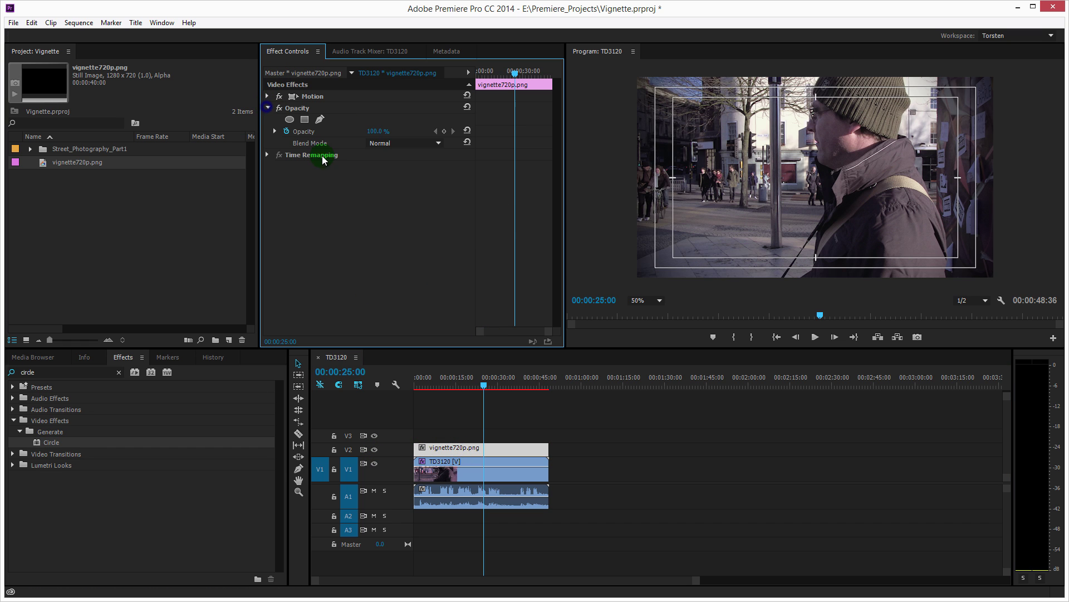
pyautogui.moveTo(372, 132); pyautogui.dragTo(365, 133)
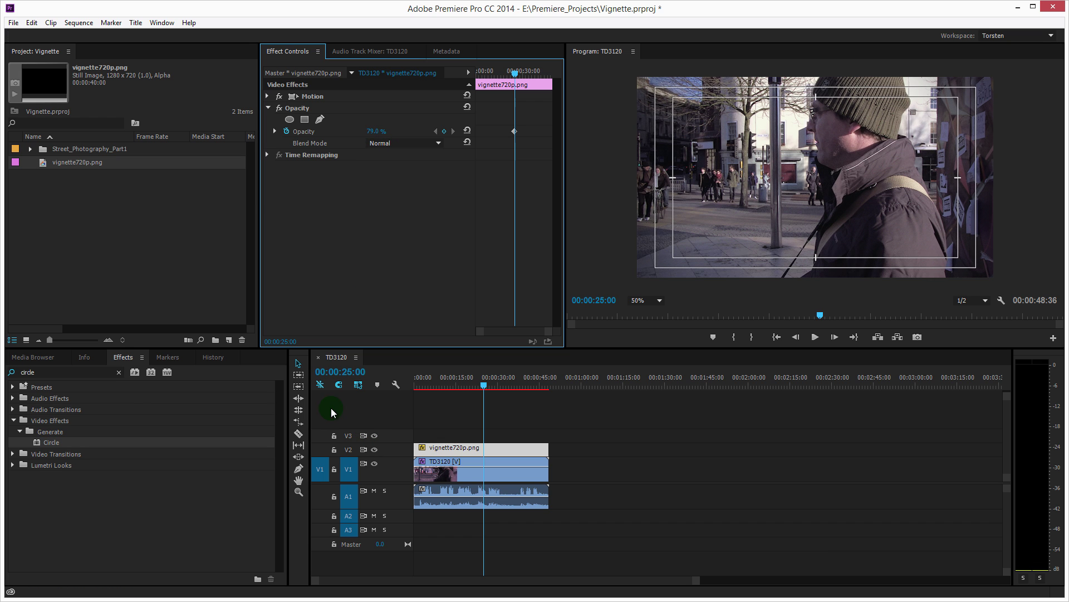
pyautogui.click(374, 450)
pyautogui.click(375, 450)
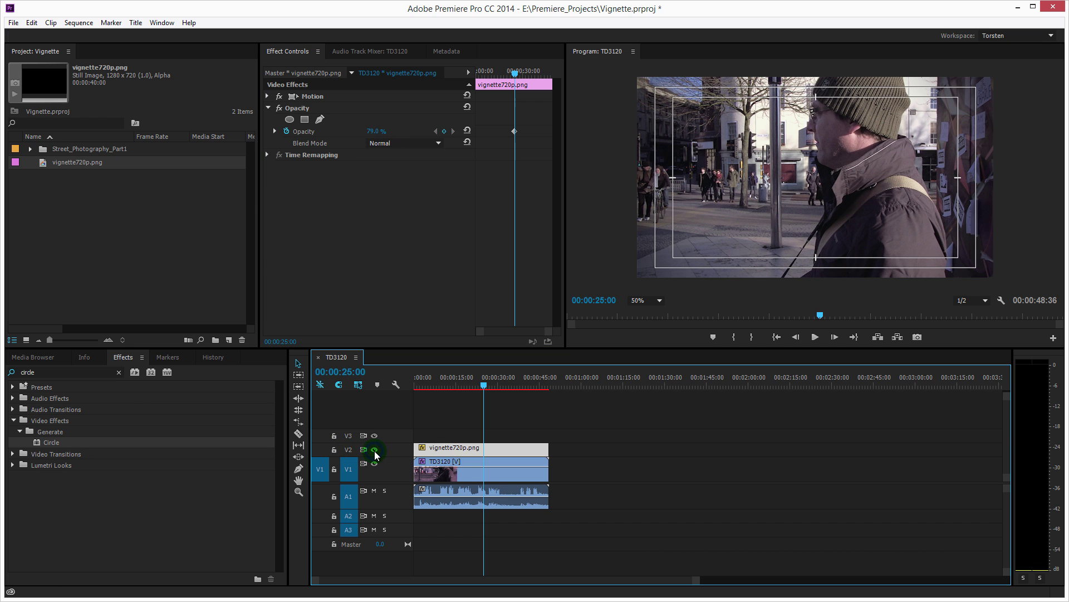
pyautogui.click(491, 454)
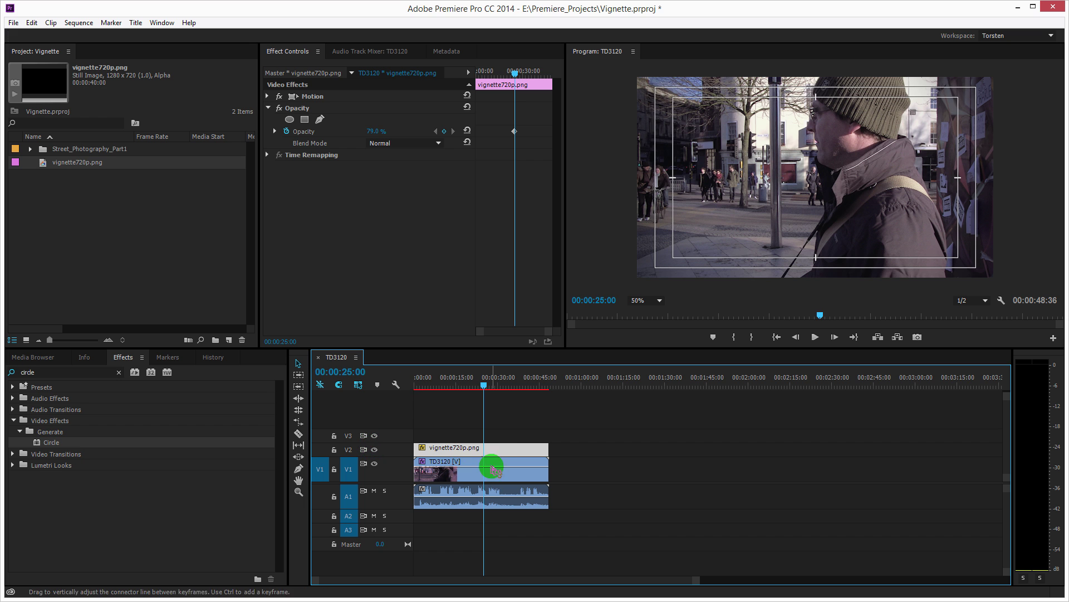
pyautogui.press('Delete')
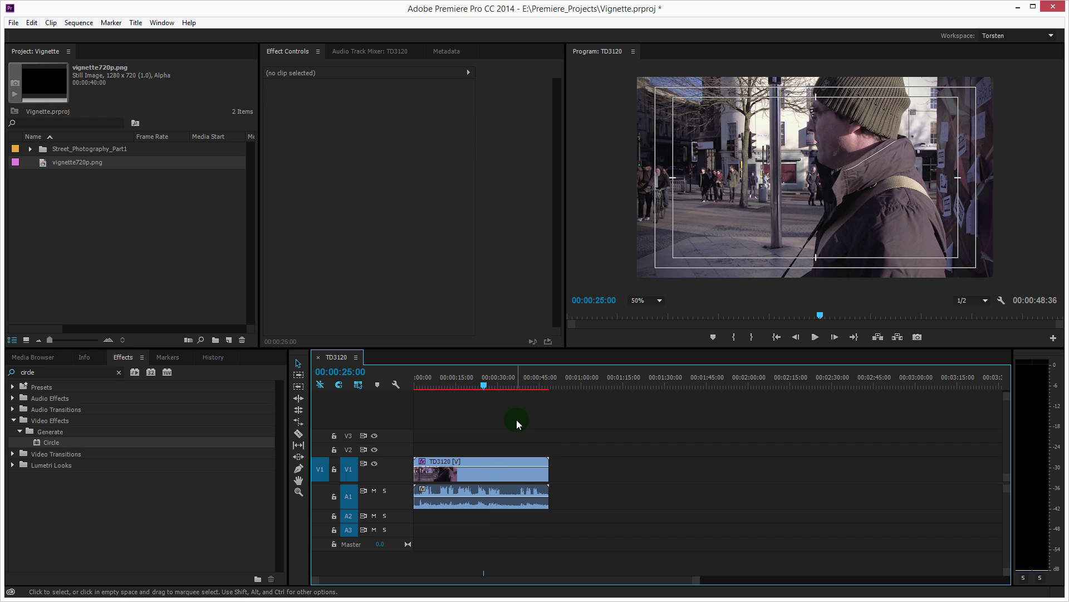
# - Jump to 00:00:26:20 and clear the circle search to list the Video Effects
pyautogui.click(489, 382)
pyautogui.click(488, 386)
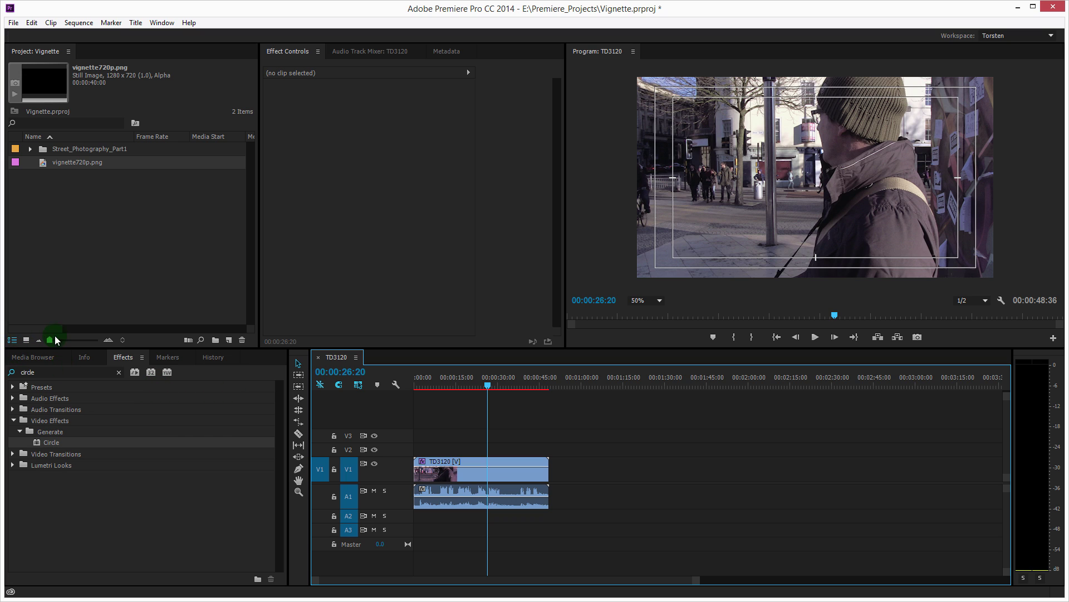
pyautogui.click(13, 423)
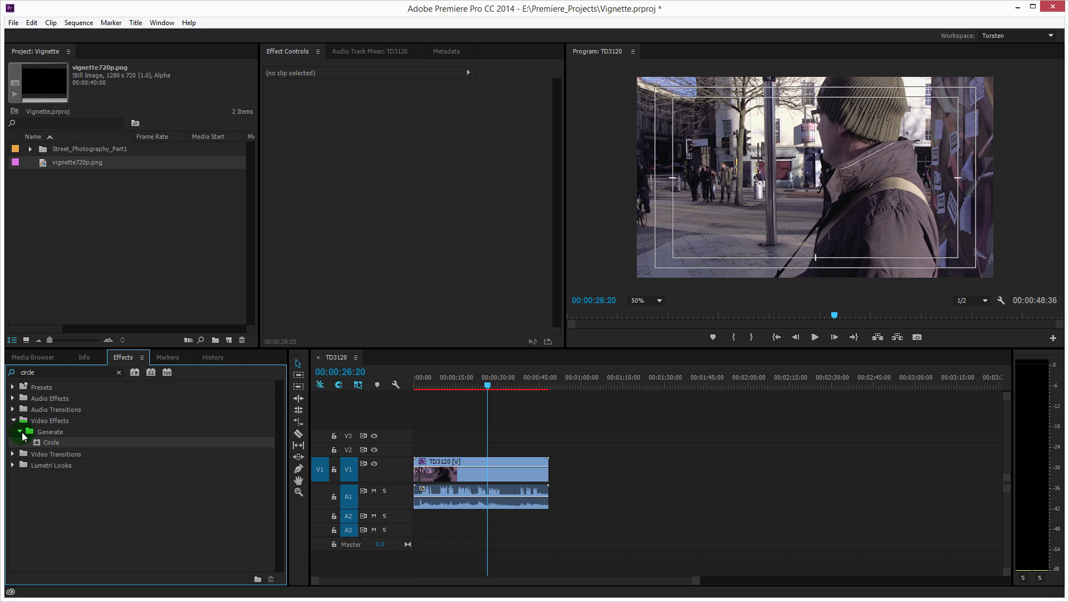
pyautogui.click(118, 373)
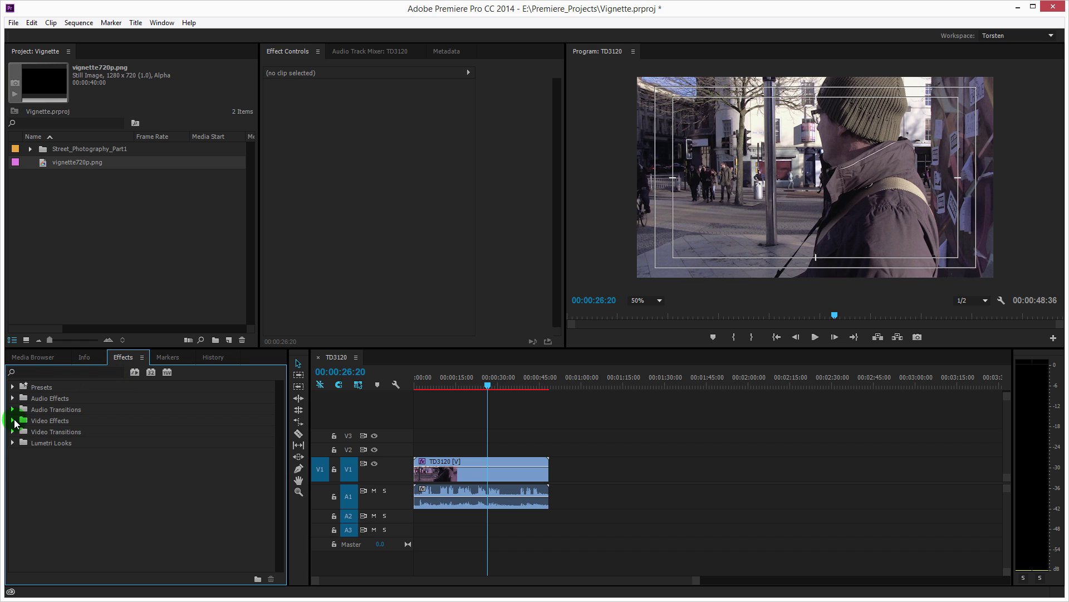
pyautogui.click(13, 421)
# - Apply Magic Bullet Looks to the TD3120 clip and expand it in Effect Controls
pyautogui.scroll(-2, 34, 495)
pyautogui.scroll(-2, 8, 501)
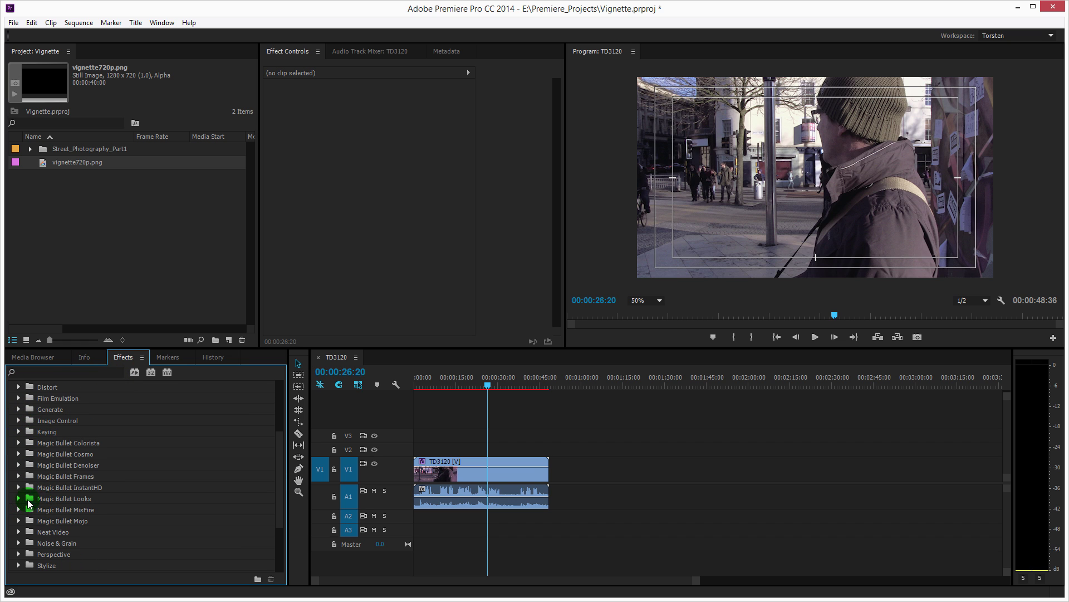
pyautogui.click(20, 498)
pyautogui.moveTo(46, 511); pyautogui.dragTo(480, 465)
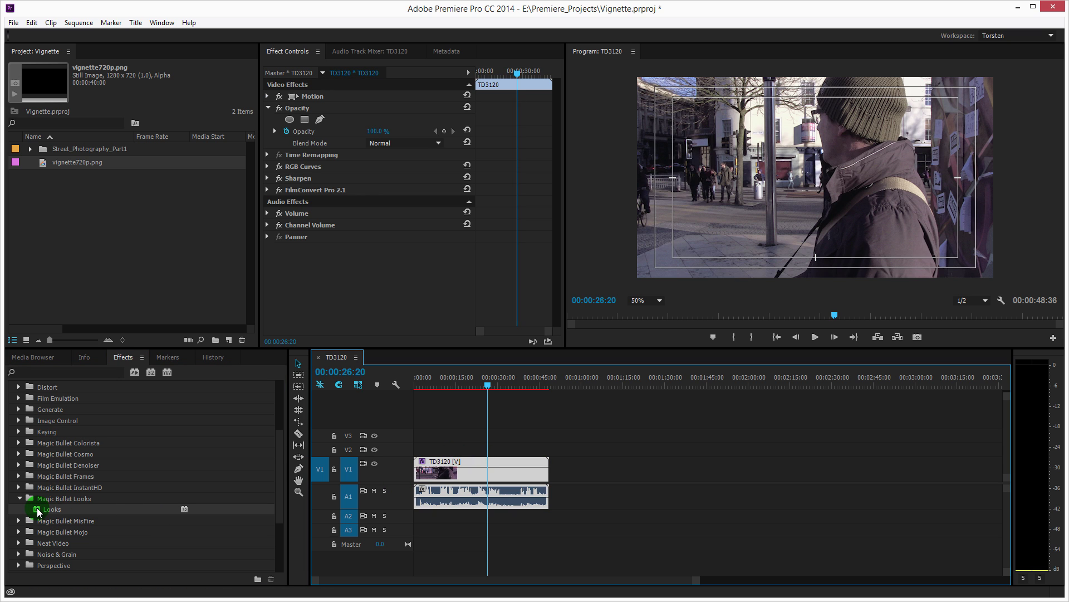
pyautogui.moveTo(39, 511); pyautogui.dragTo(273, 262)
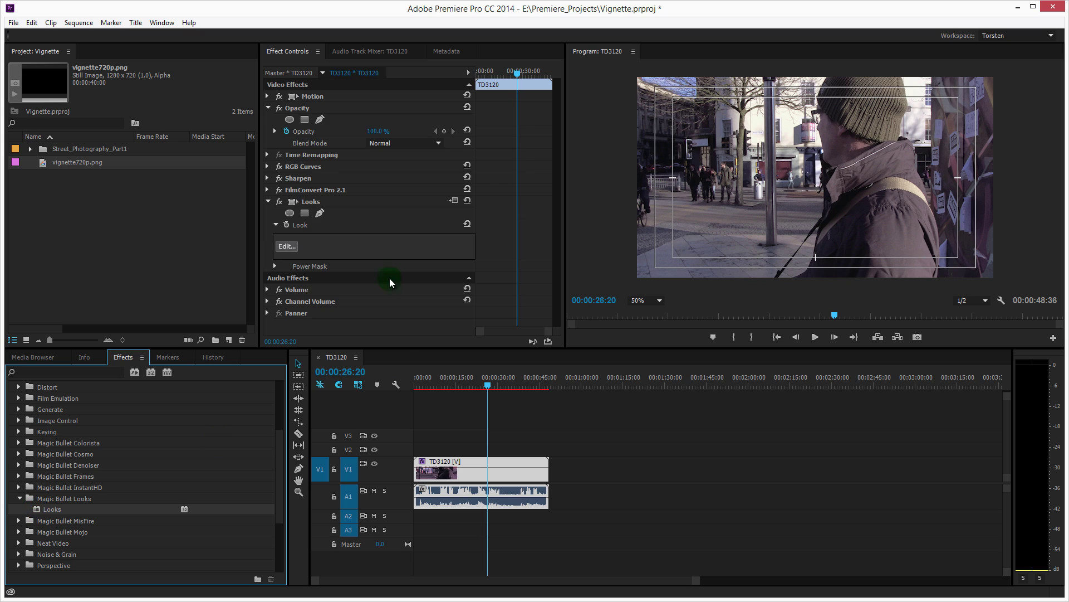
pyautogui.click(319, 198)
# - In the Looks editor, drop a Vignette into the Lens slot and narrow its aspect to 0.847
pyautogui.click(287, 248)
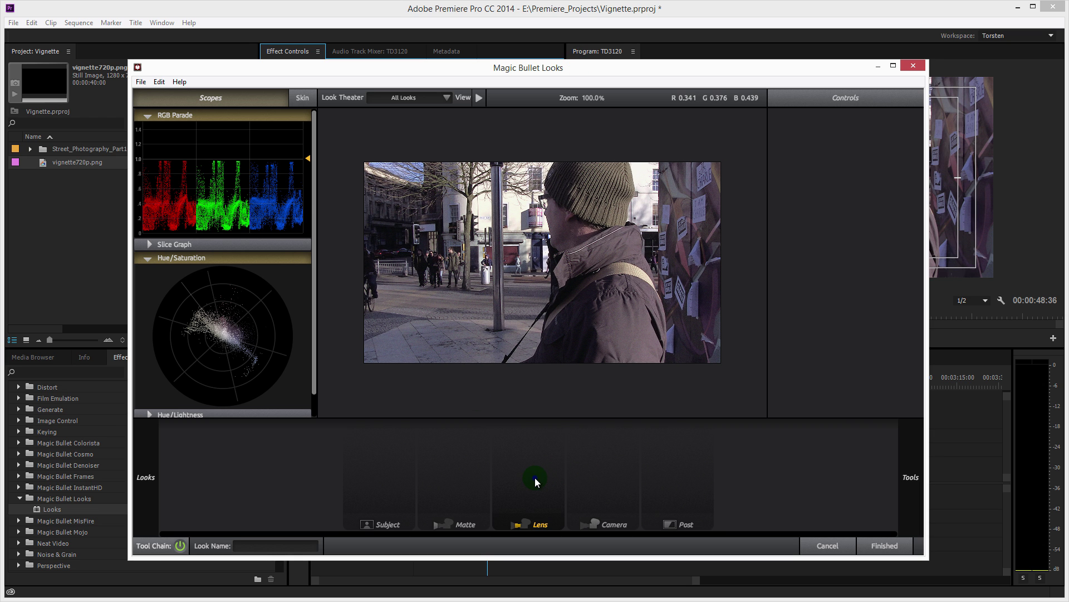
pyautogui.moveTo(910, 480)
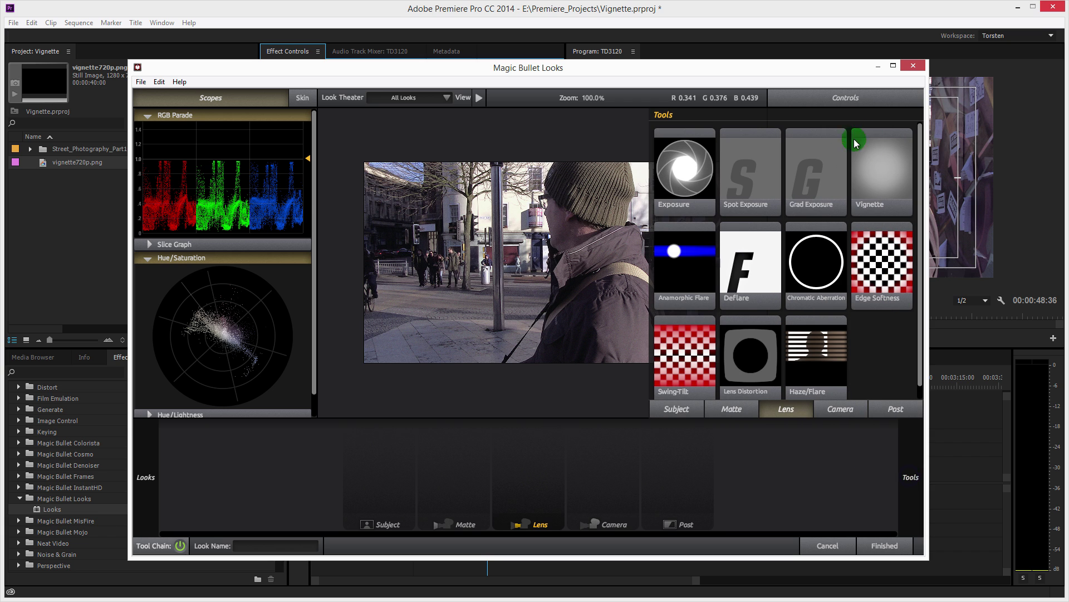
pyautogui.moveTo(878, 148); pyautogui.dragTo(526, 444)
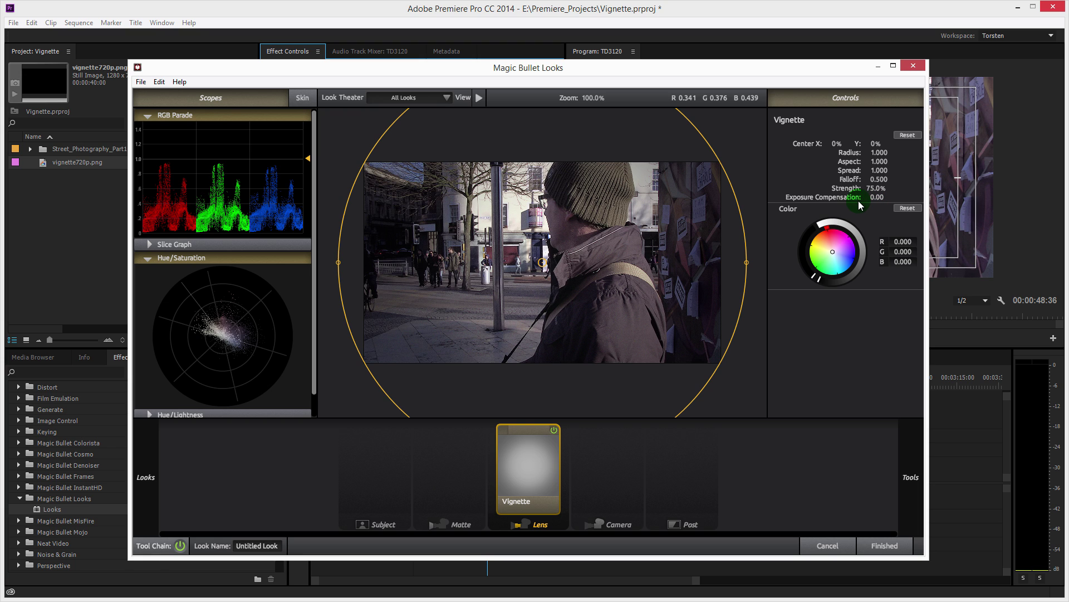
pyautogui.moveTo(697, 237)
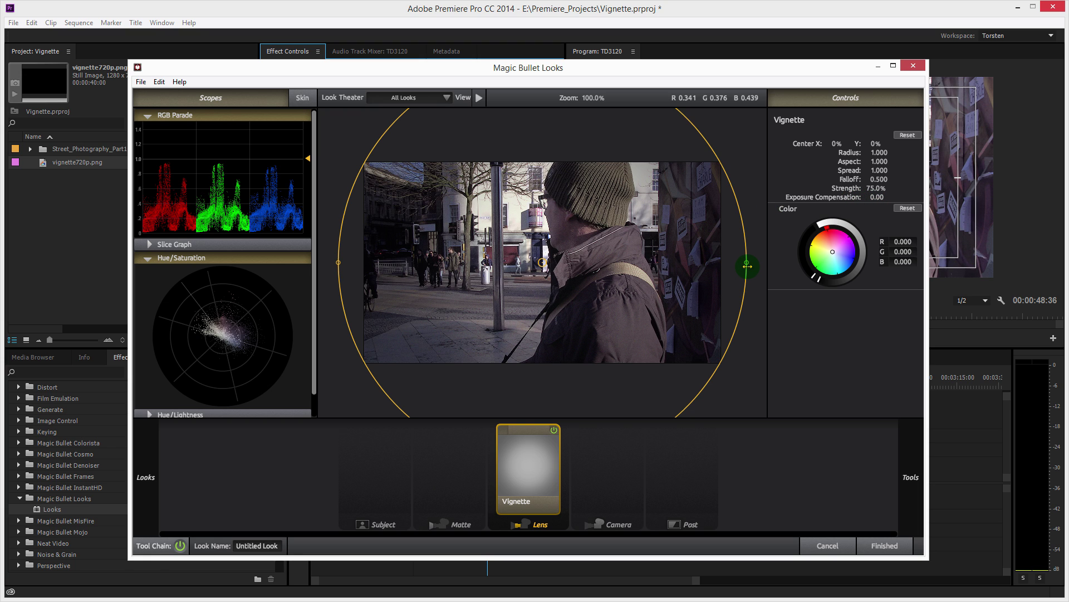
pyautogui.moveTo(747, 267); pyautogui.dragTo(716, 261)
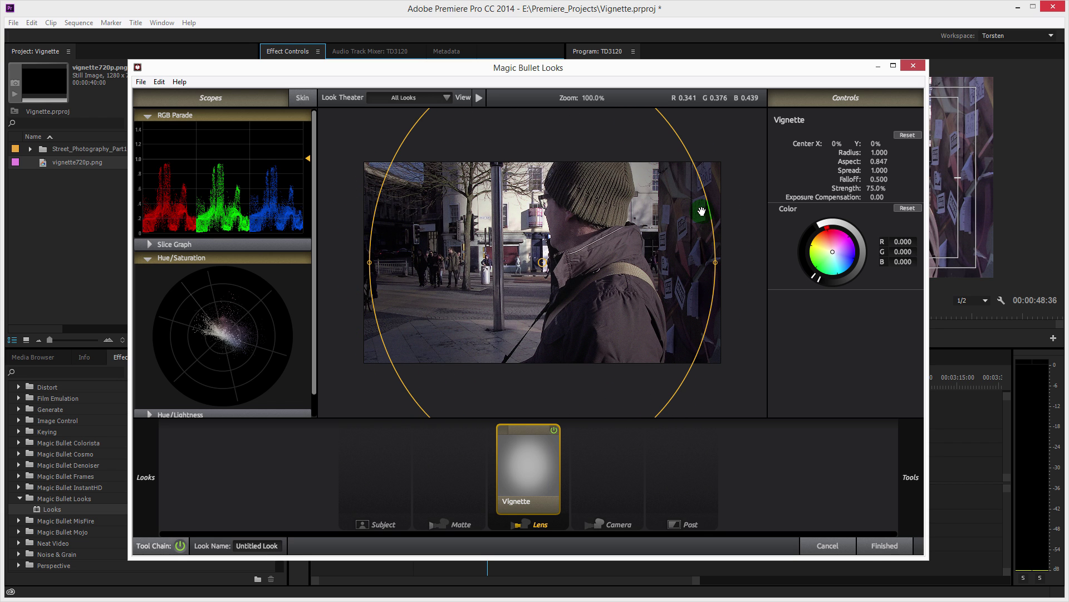
# - Enlarge the Vignette to aspect 0.669 and offset its centre to X +12.8%, Y −11.9%
pyautogui.moveTo(710, 213); pyautogui.dragTo(714, 262)
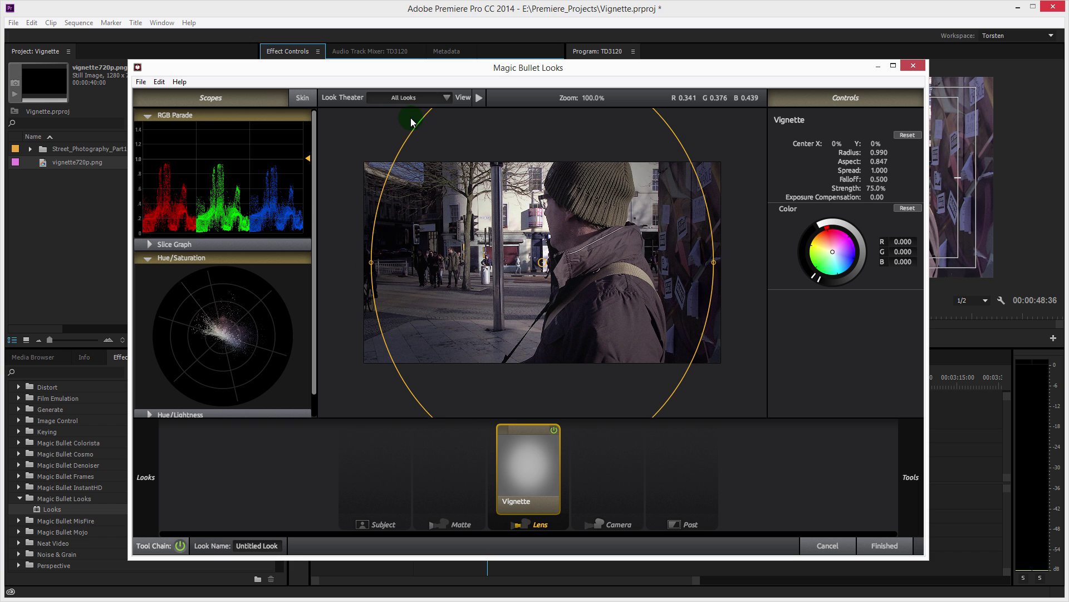
pyautogui.moveTo(417, 123); pyautogui.dragTo(389, 145)
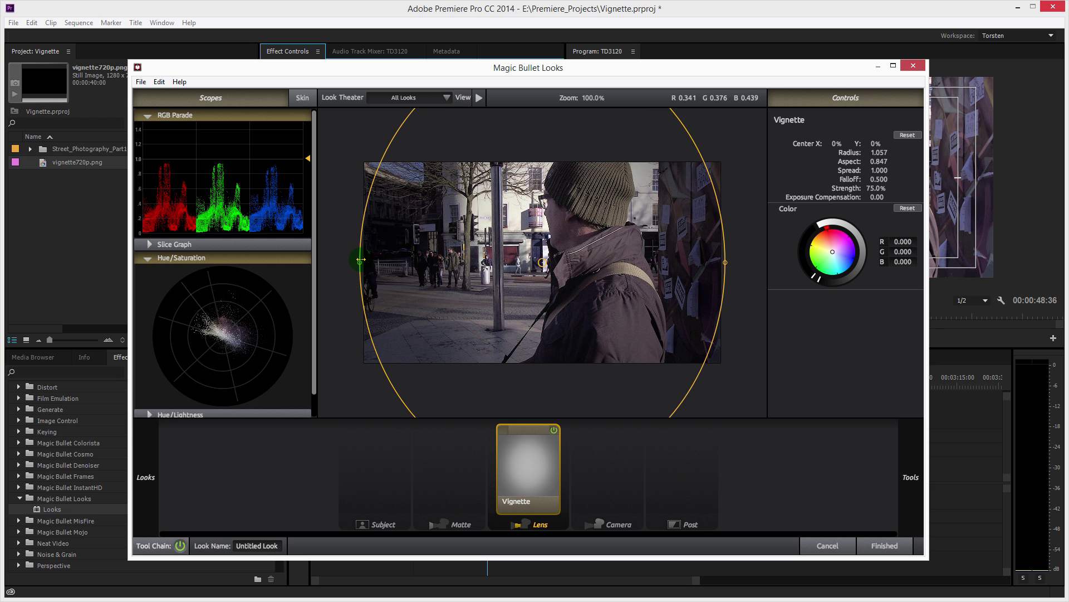
pyautogui.moveTo(361, 260)
pyautogui.mouseDown()
pyautogui.moveTo(467, 261)
pyautogui.moveTo(379, 266)
pyautogui.mouseUp()
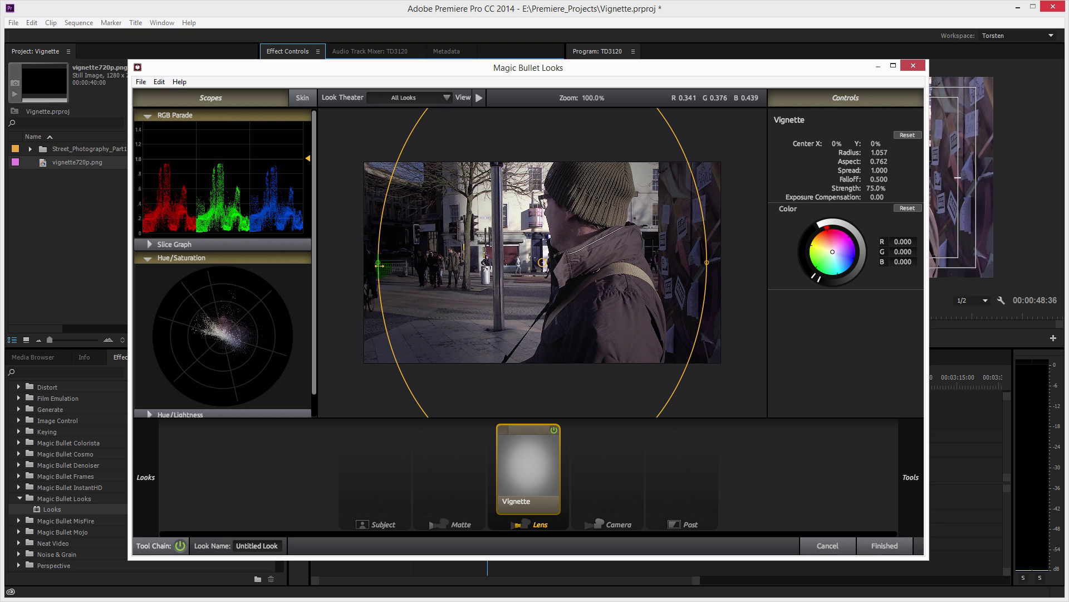
pyautogui.moveTo(380, 265); pyautogui.dragTo(379, 270)
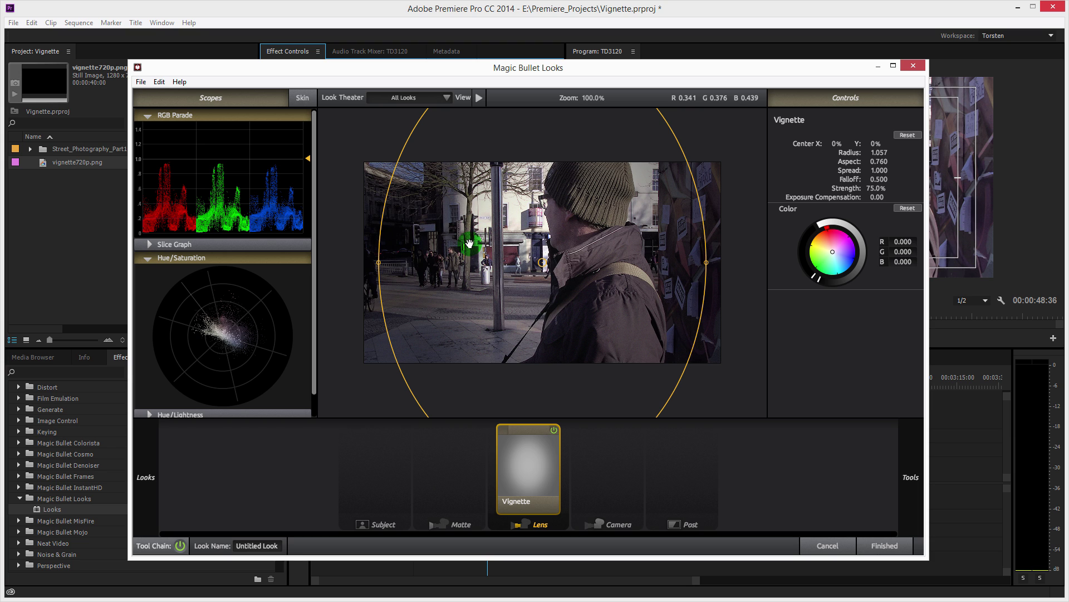
pyautogui.moveTo(382, 261)
pyautogui.mouseDown()
pyautogui.moveTo(436, 262)
pyautogui.moveTo(496, 230)
pyautogui.mouseUp()
pyautogui.click(379, 346)
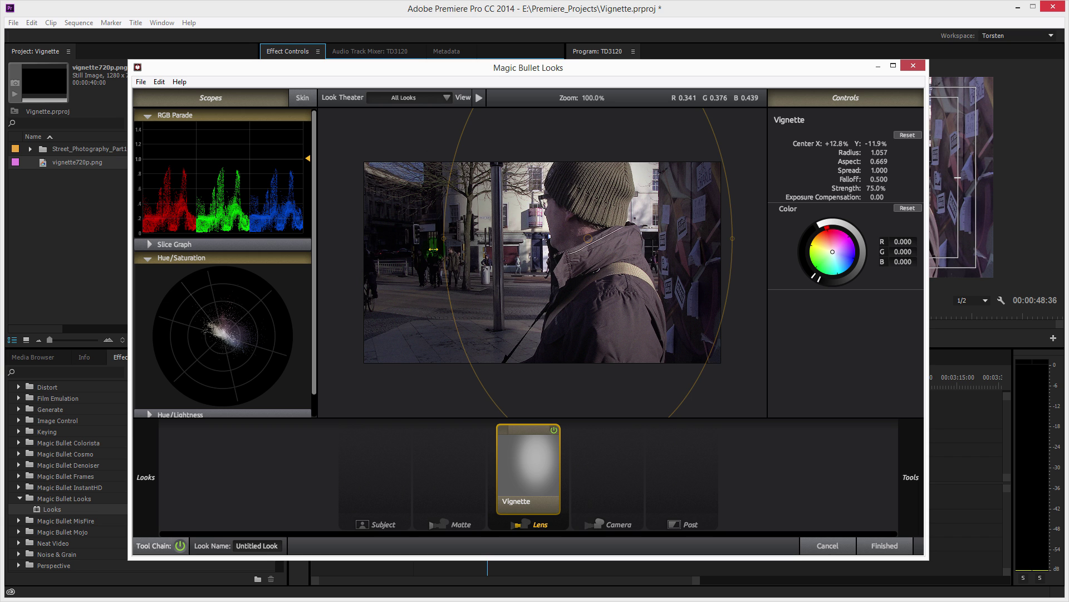
pyautogui.click(611, 451)
# - Accept the Looks vignette, then delete the Magic Bullet Looks effect from the street clip
pyautogui.click(884, 546)
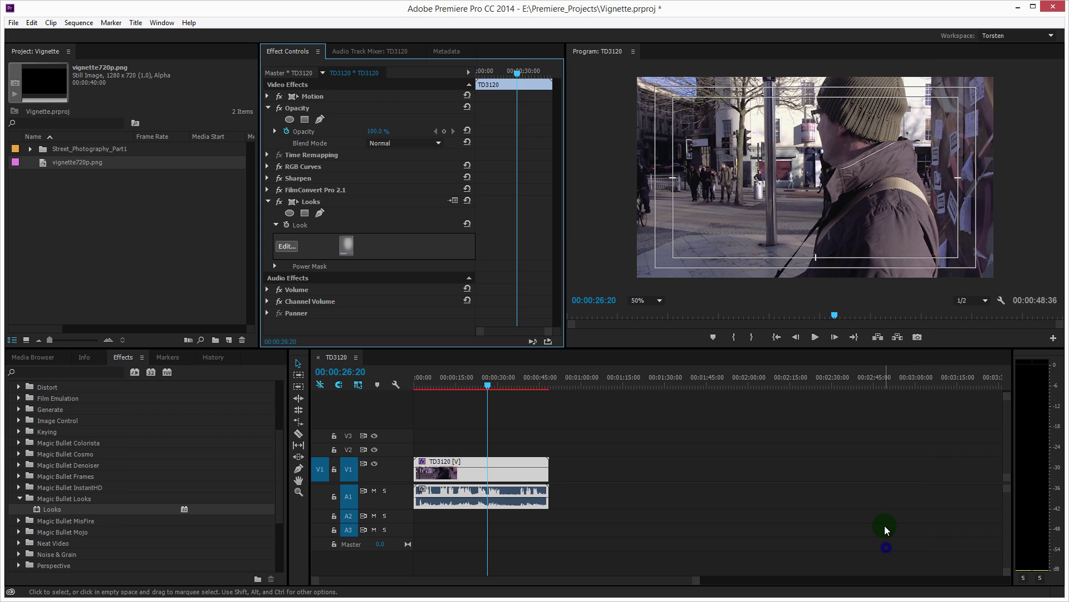
pyautogui.moveTo(529, 377); pyautogui.dragTo(480, 392)
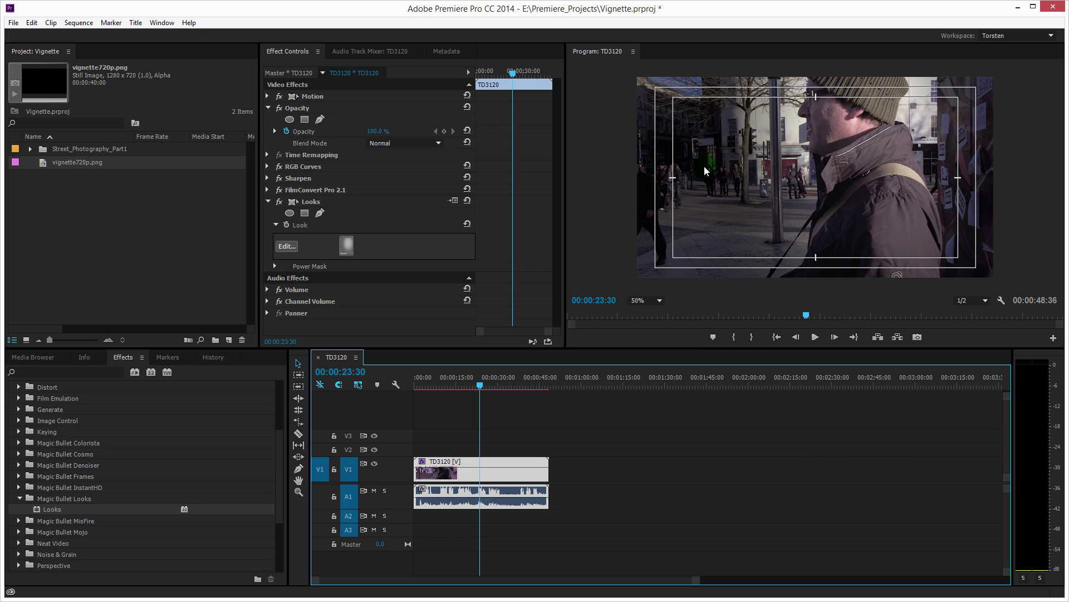
pyautogui.click(308, 202)
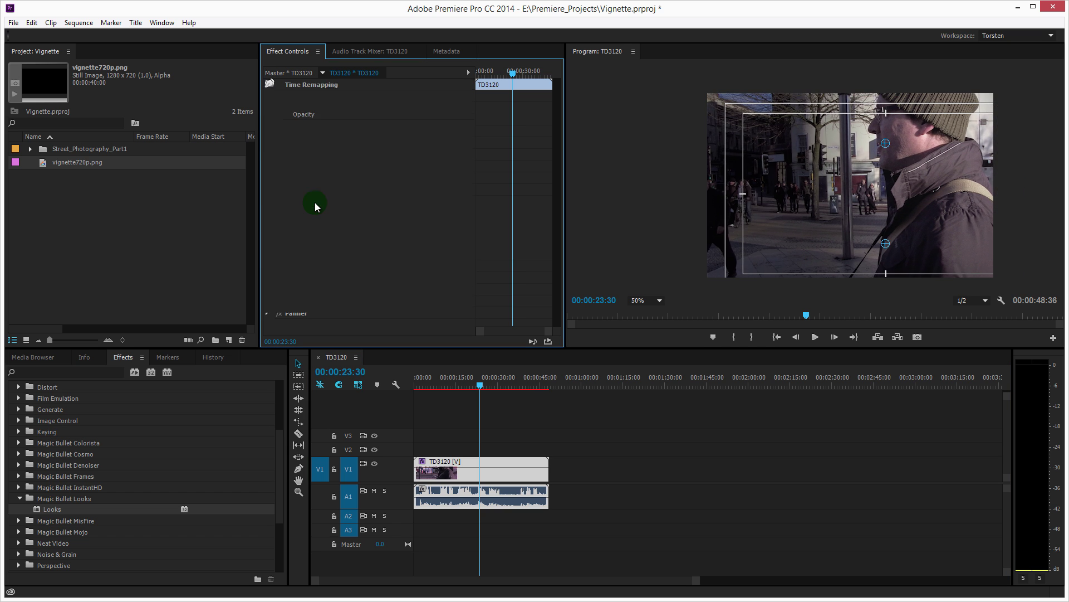
pyautogui.click(489, 460)
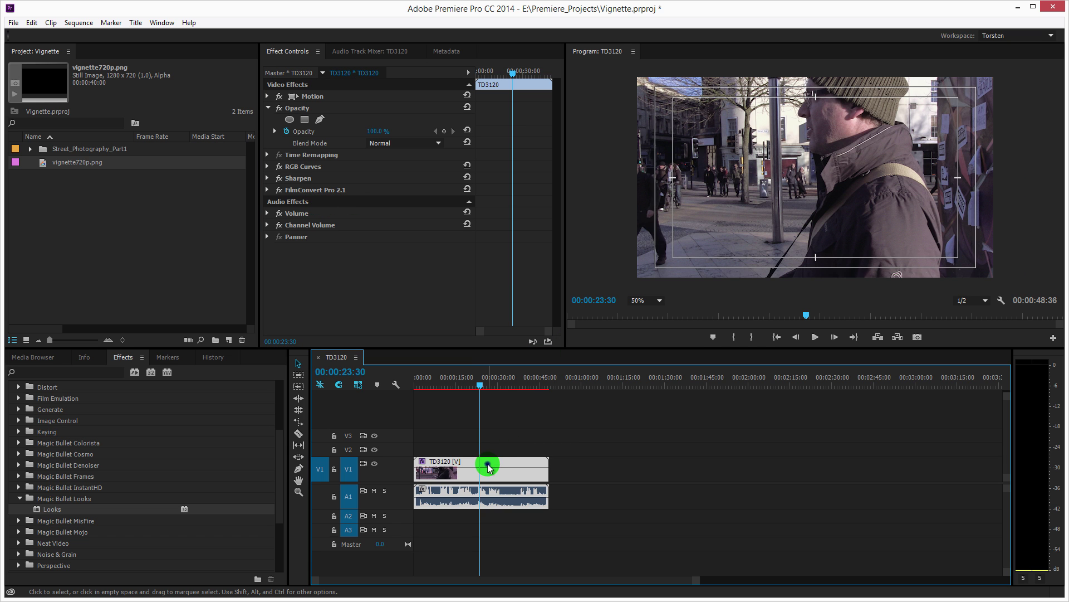
# - Create a 1280×720 Transparent Video item and place it on V2 at the sequence start
pyautogui.click(228, 340)
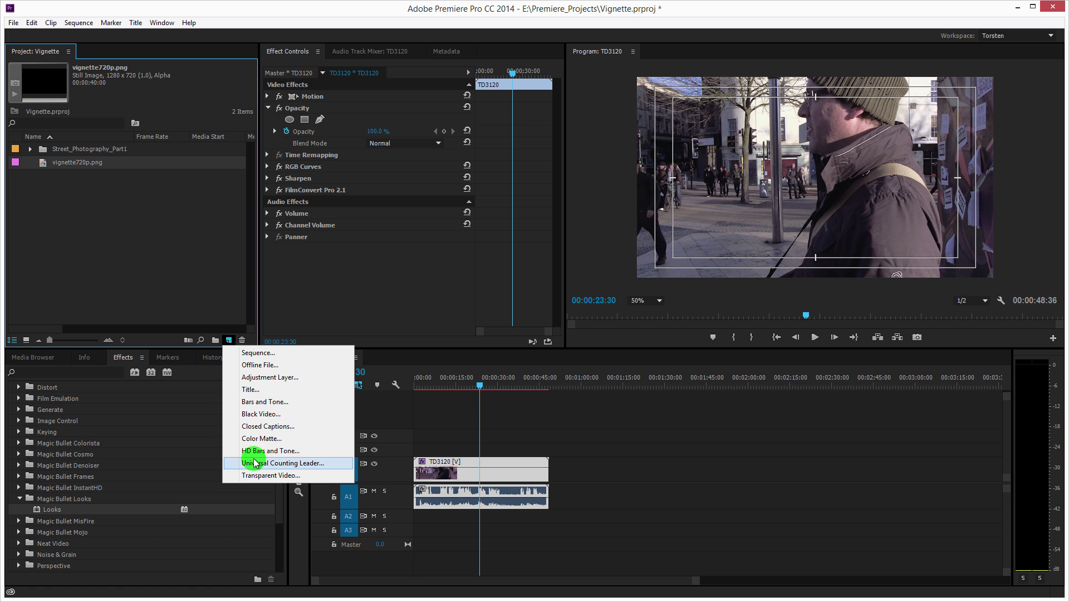
pyautogui.click(258, 479)
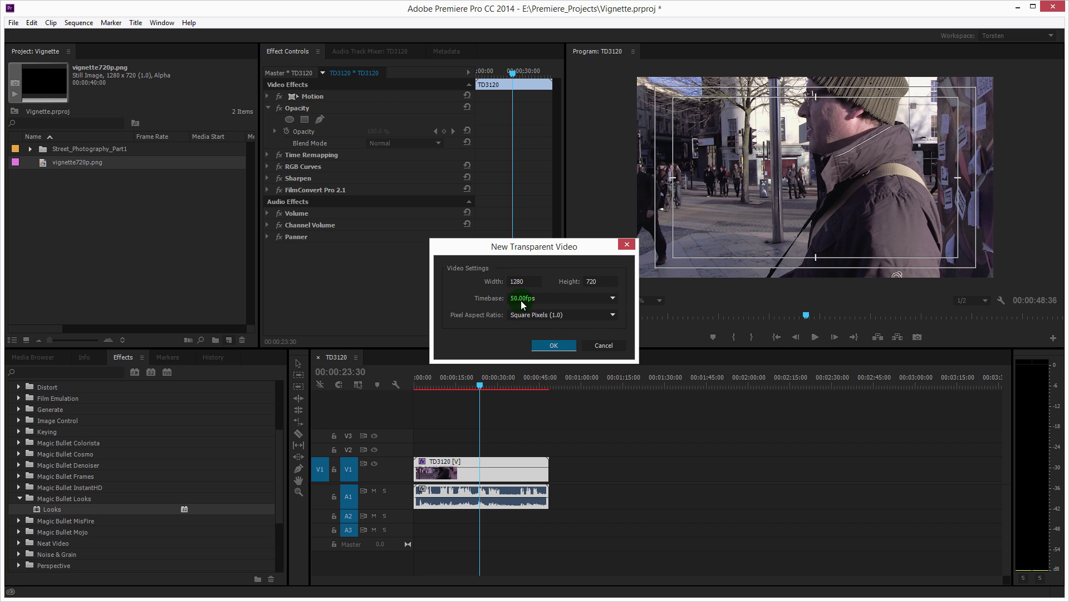
pyautogui.click(542, 338)
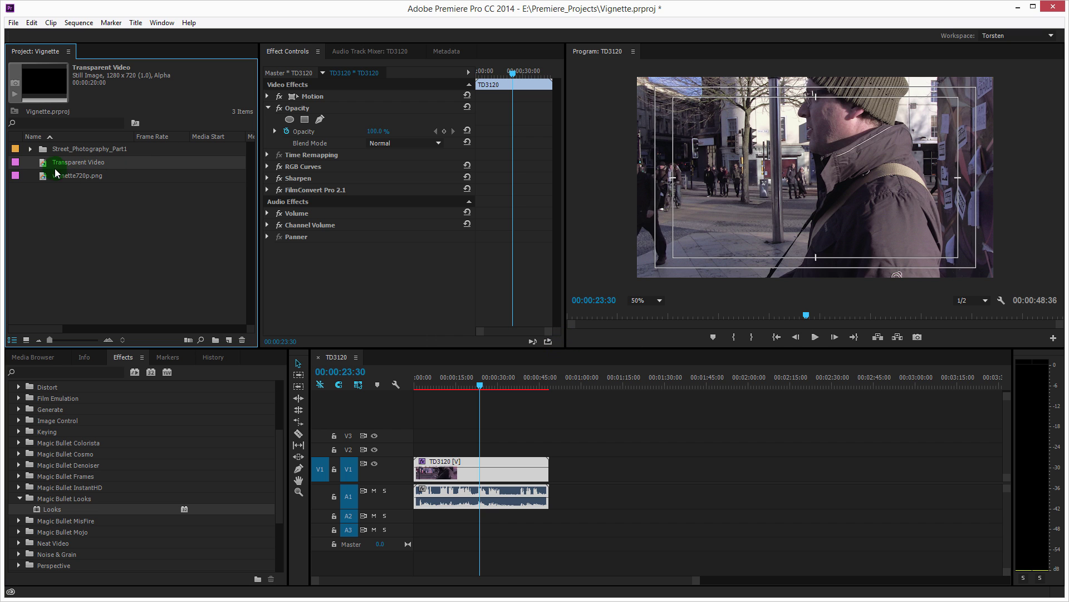
pyautogui.moveTo(45, 164); pyautogui.dragTo(549, 449)
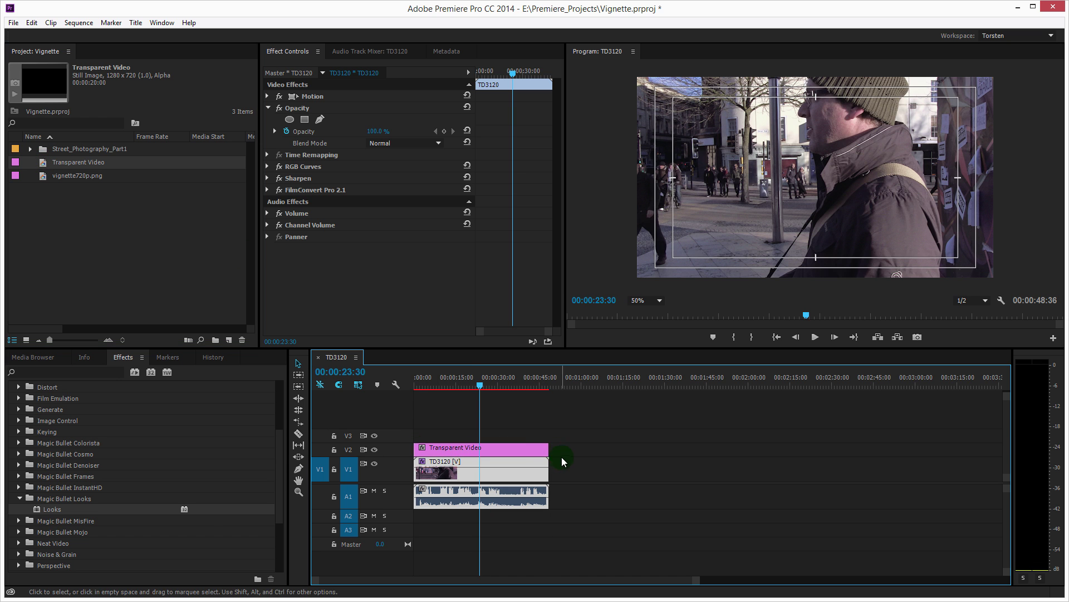
pyautogui.click(454, 450)
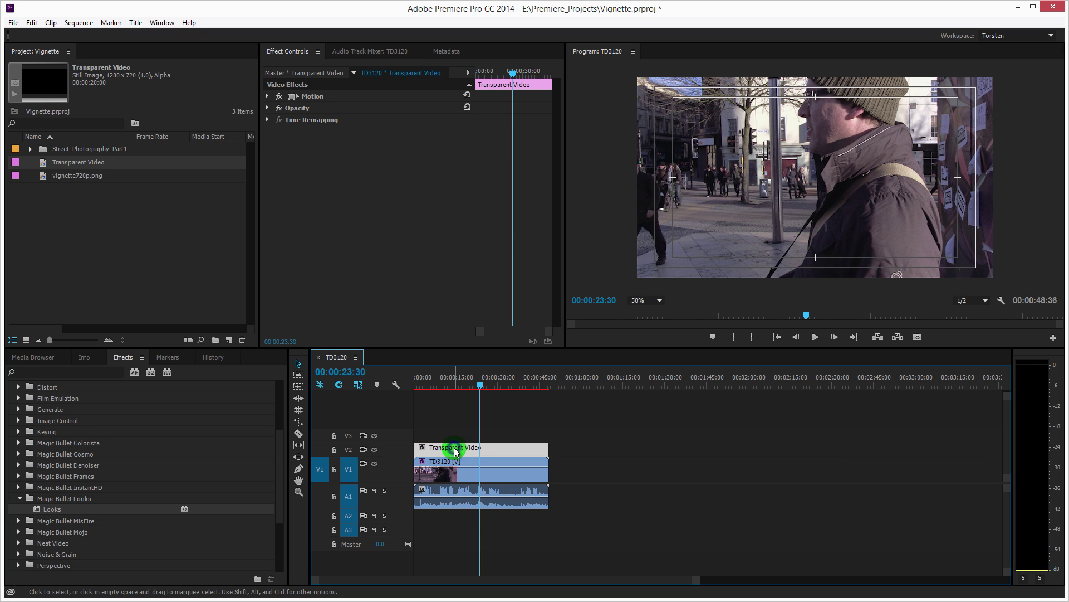
# - Apply the Circle effect, found by searching 'circ', to the Transparent Video and enable Invert Circle
pyautogui.click(56, 372)
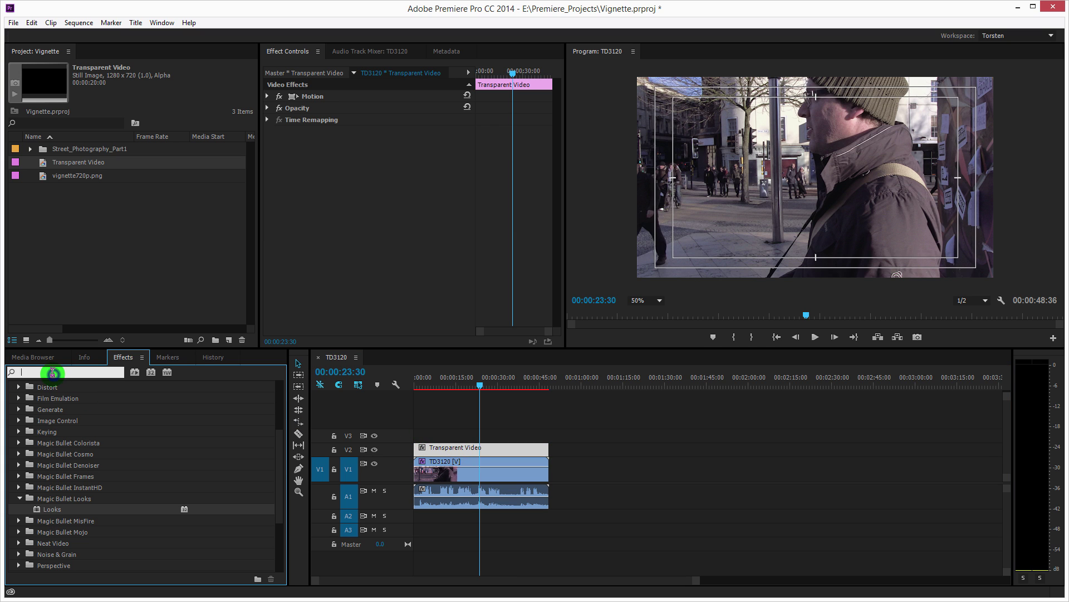
pyautogui.write('circl')
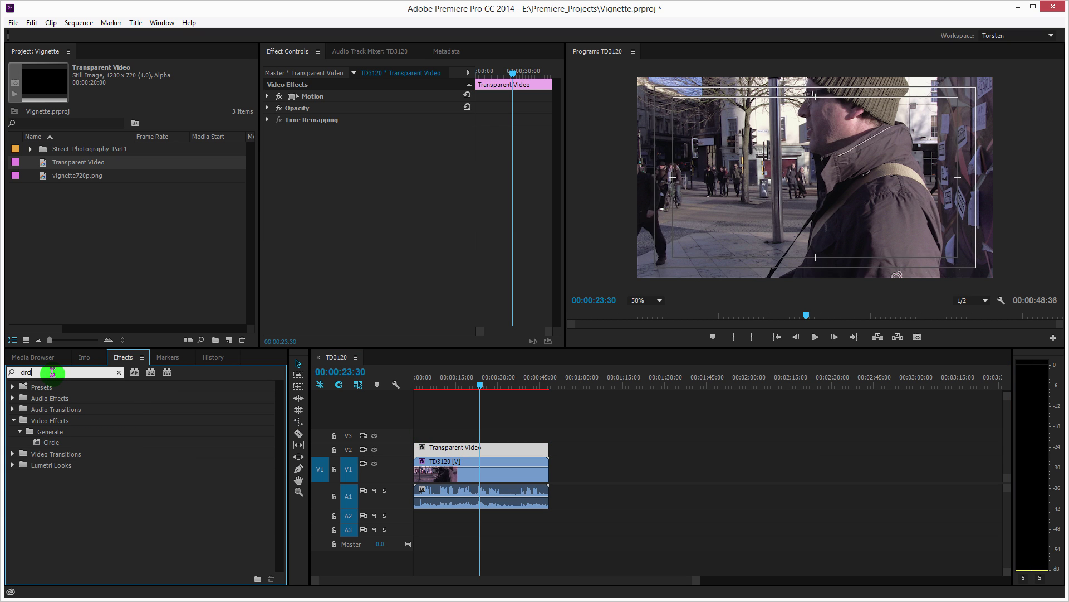
pyautogui.doubleClick(42, 441)
pyautogui.click(491, 449)
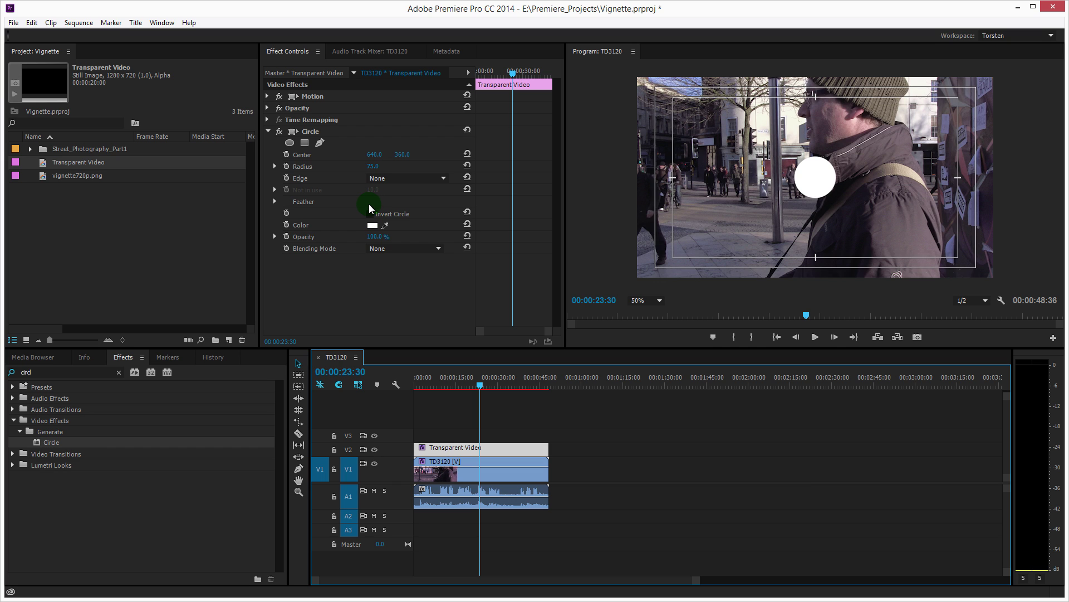
pyautogui.click(370, 214)
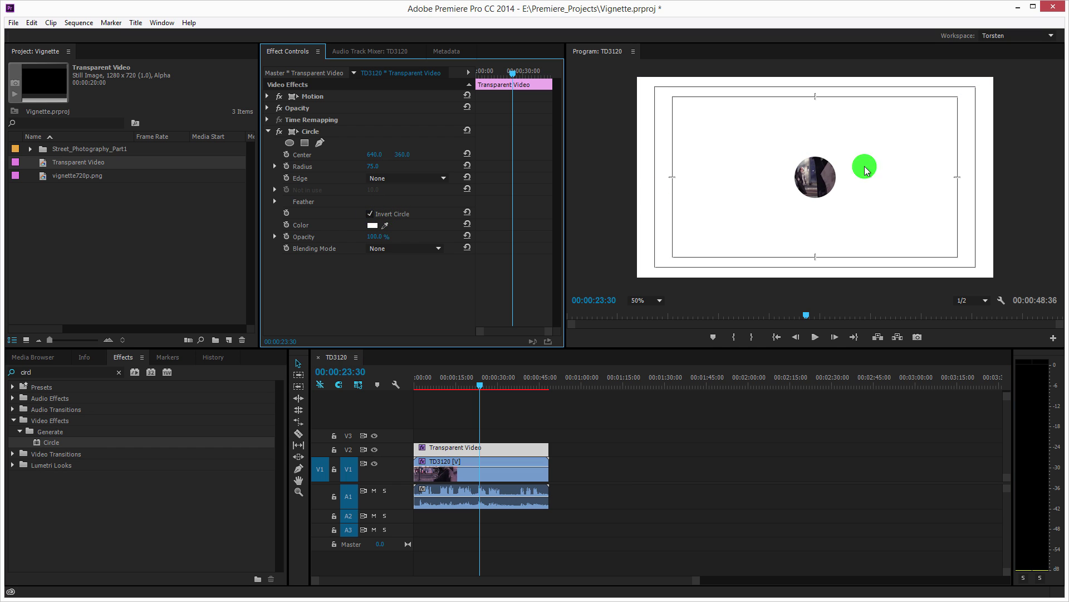
# - Make the circle black (000000) with radius 569 and Feather Outer Edge about 196
pyautogui.click(373, 230)
pyautogui.moveTo(448, 286); pyautogui.dragTo(351, 226)
pyautogui.click(657, 246)
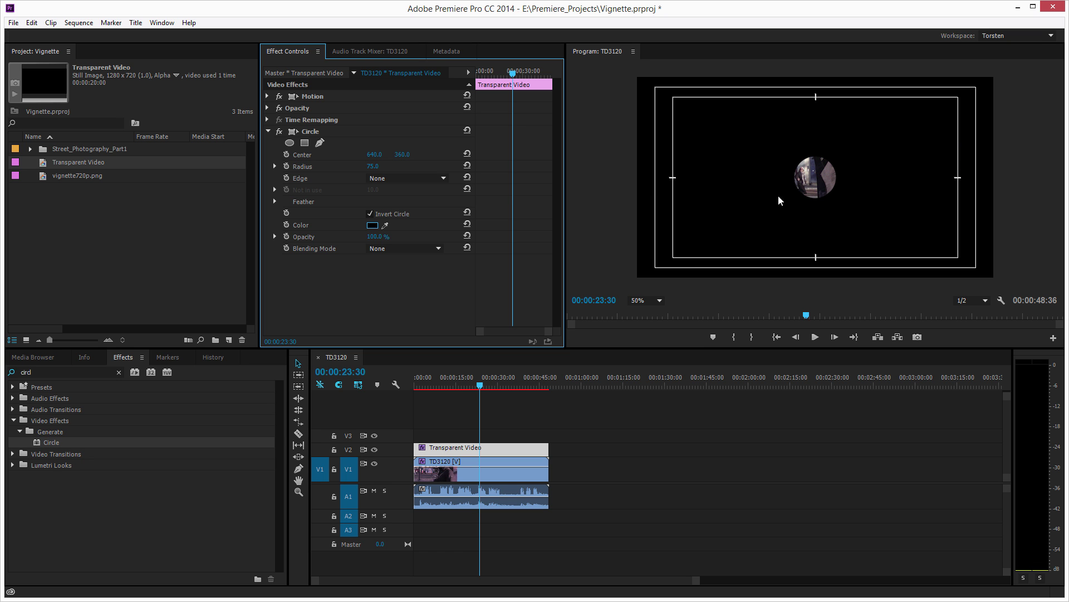
pyautogui.moveTo(368, 166); pyautogui.dragTo(644, 191)
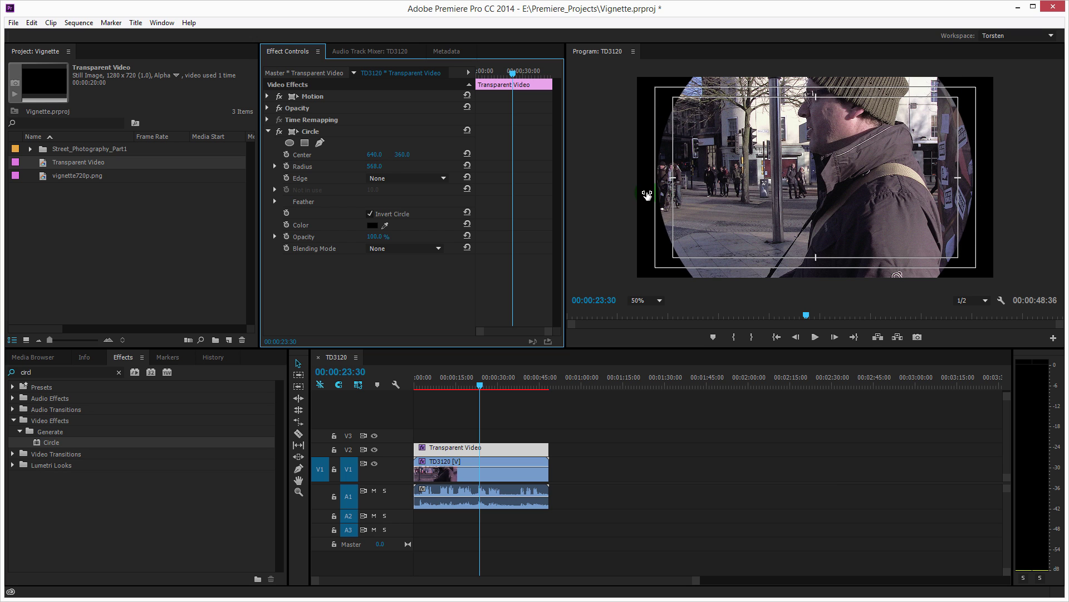
pyautogui.click(277, 219)
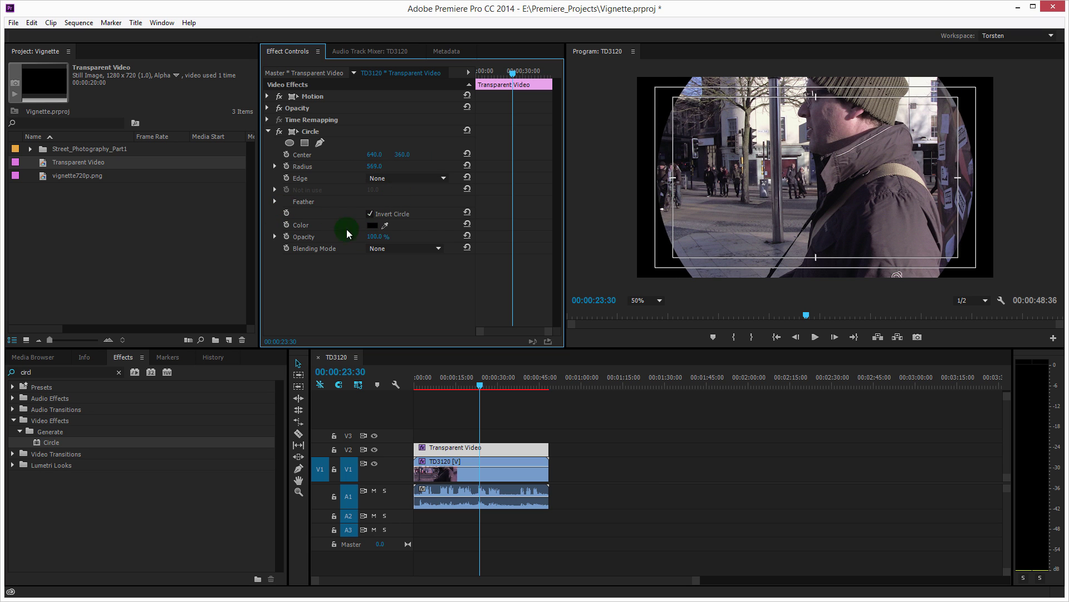
pyautogui.click(274, 202)
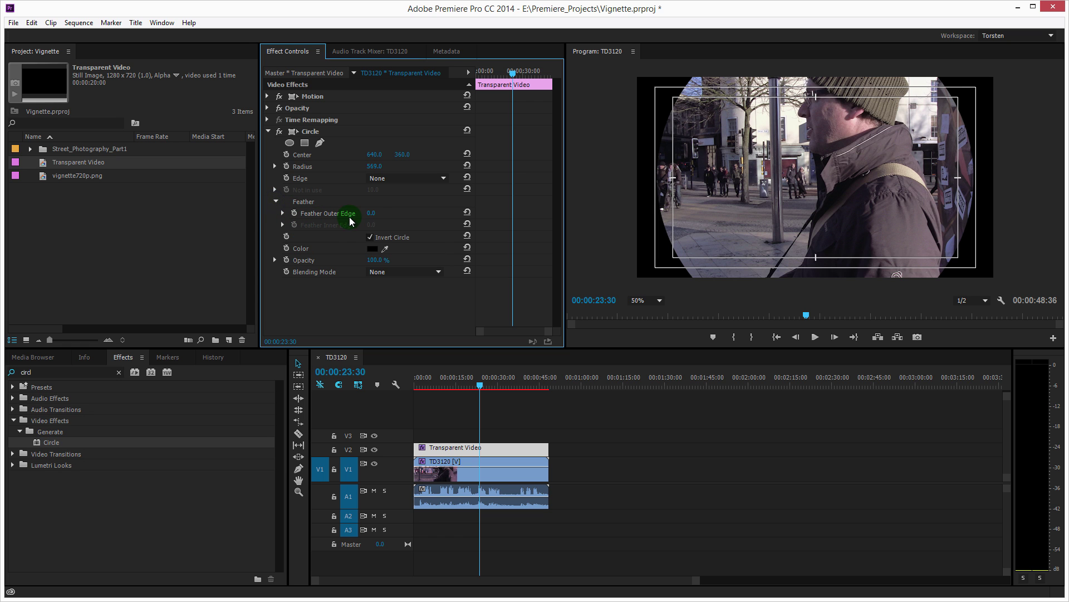
pyautogui.moveTo(371, 214); pyautogui.dragTo(481, 226)
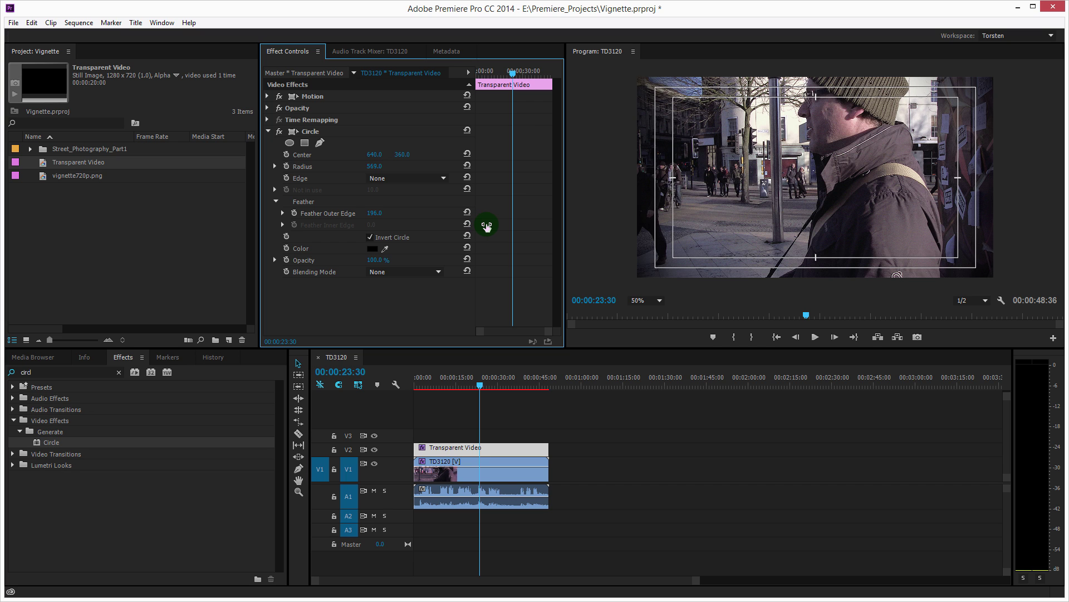
# - Set Feather Outer Edge to 186 and toggle the Circle effect to compare
pyautogui.click(379, 215)
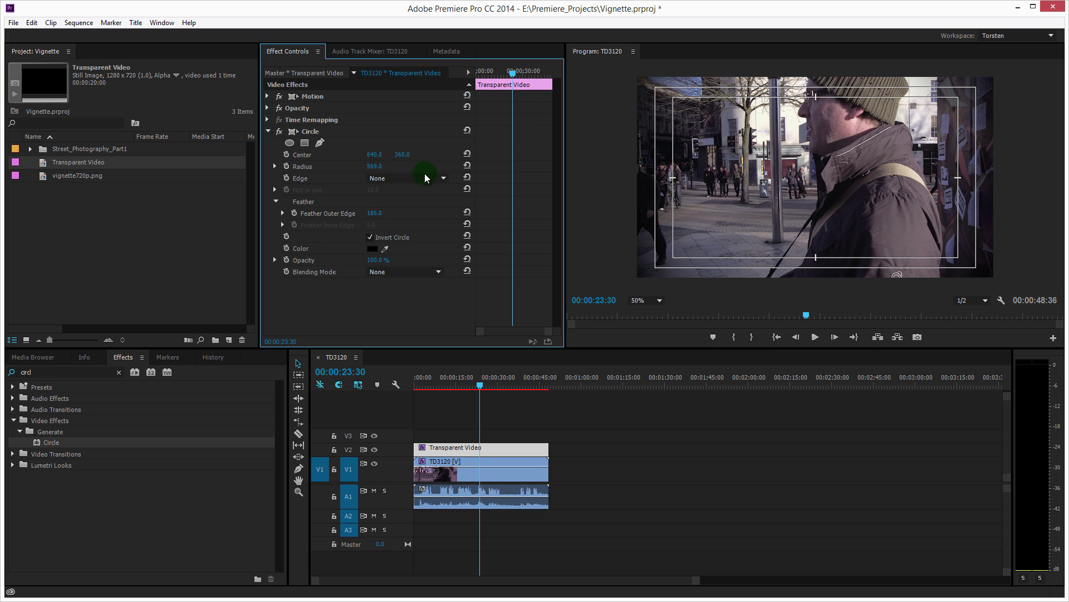
pyautogui.click(279, 132)
pyautogui.click(280, 132)
pyautogui.click(280, 132)
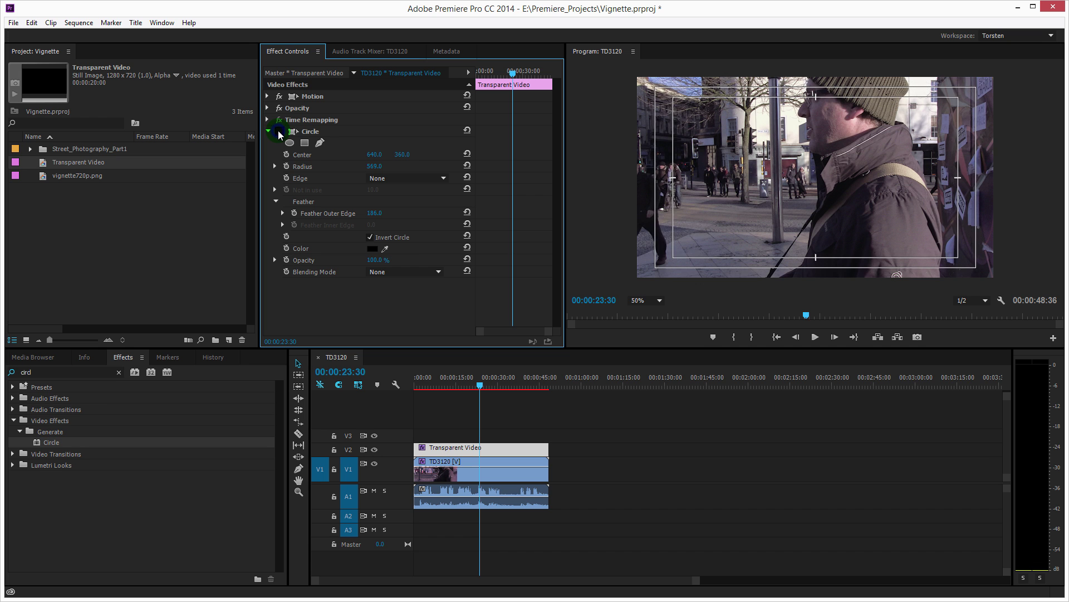
pyautogui.click(279, 132)
# - Lower the Circle opacity to 56% and toggle the effect to compare the result
pyautogui.click(367, 297)
pyautogui.moveTo(373, 261); pyautogui.dragTo(348, 266)
pyautogui.click(304, 166)
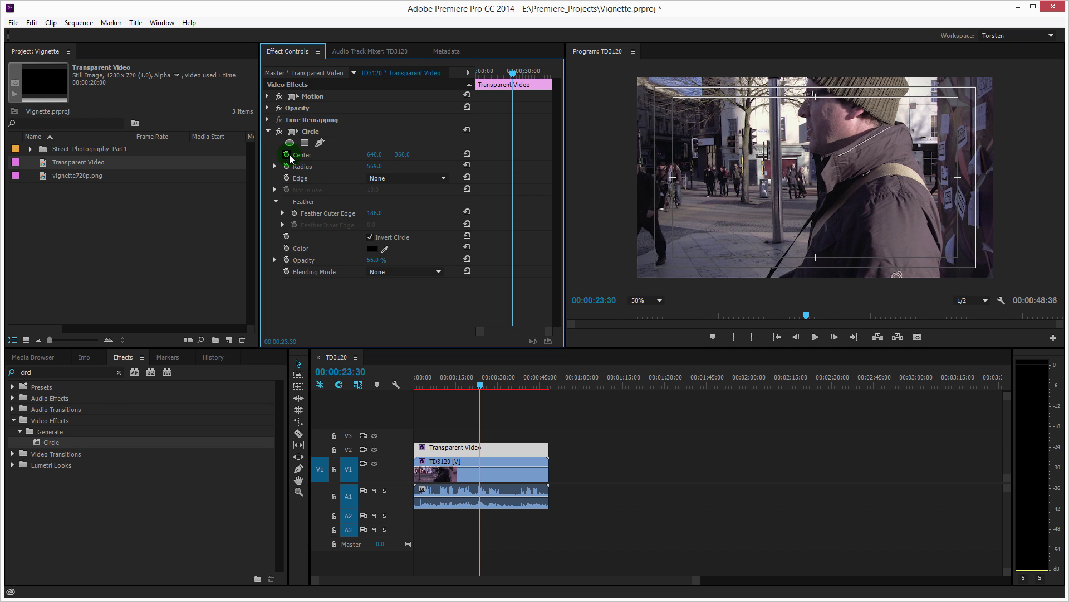
pyautogui.click(280, 132)
pyautogui.click(280, 132)
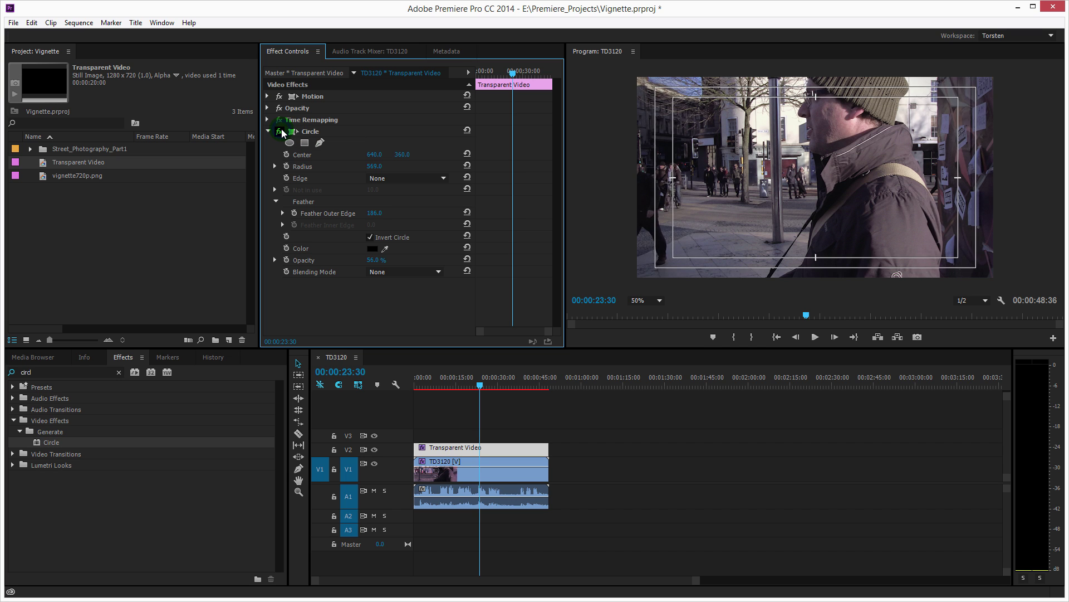
pyautogui.click(279, 132)
pyautogui.click(279, 132)
# - Collapse the Circle effect's settings, select it to show its centre, and expand it again
pyautogui.click(454, 306)
pyautogui.click(273, 128)
pyautogui.click(269, 132)
pyautogui.click(321, 134)
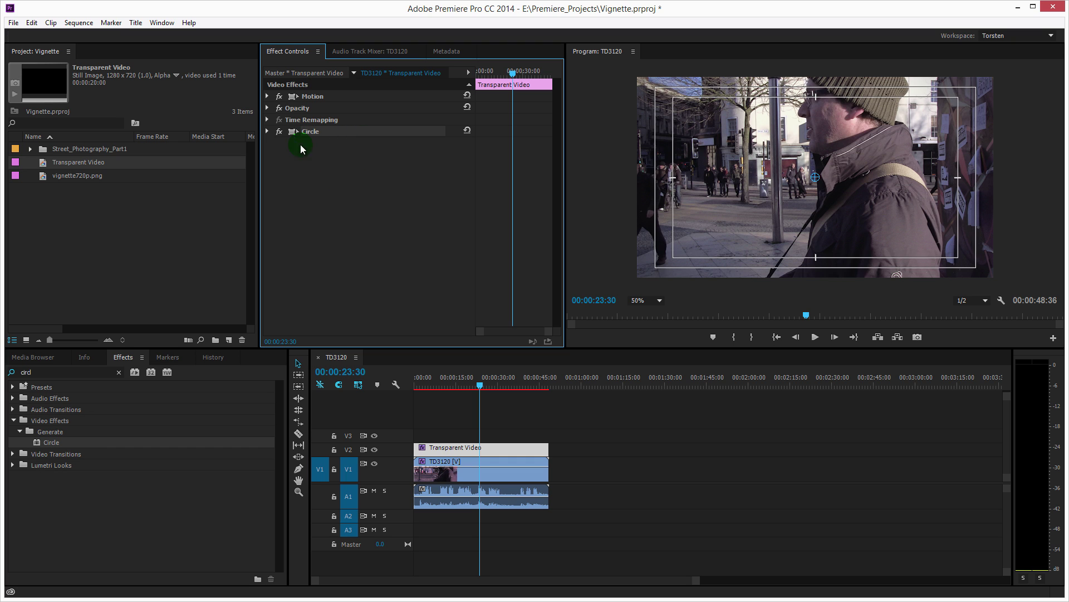
pyautogui.click(268, 131)
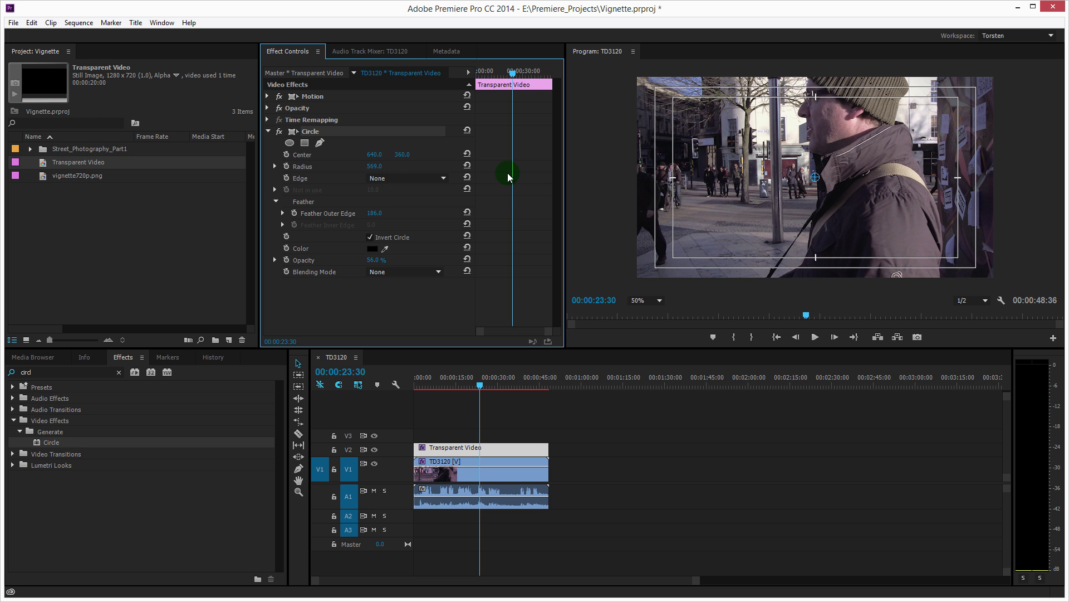
pyautogui.click(482, 386)
pyautogui.moveTo(484, 390)
pyautogui.mouseDown()
pyautogui.moveTo(510, 390)
pyautogui.moveTo(482, 389)
pyautogui.moveTo(495, 390)
pyautogui.mouseUp()
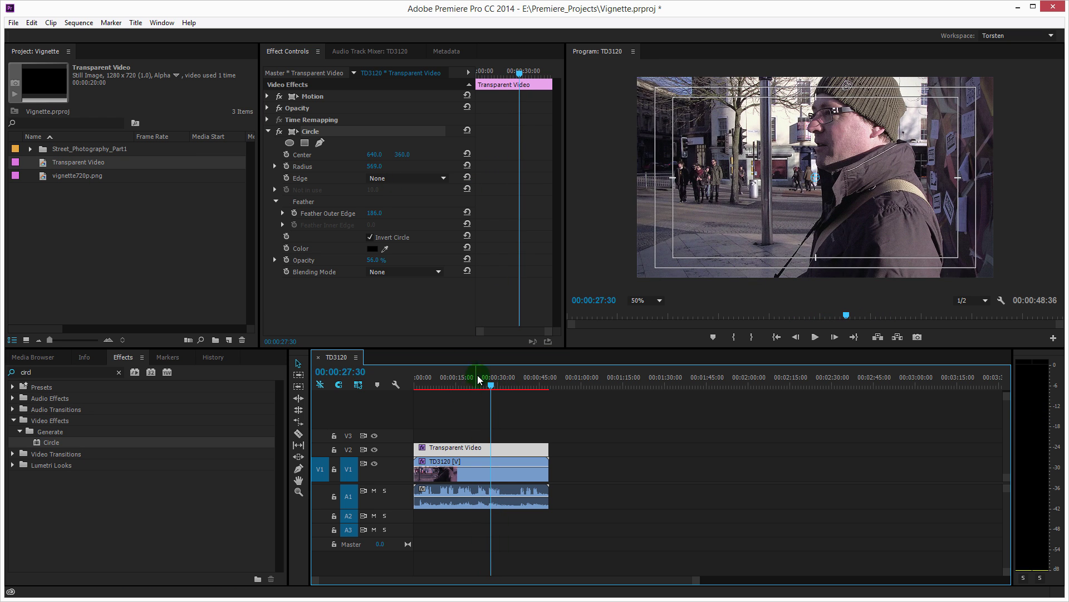
pyautogui.click(815, 337)
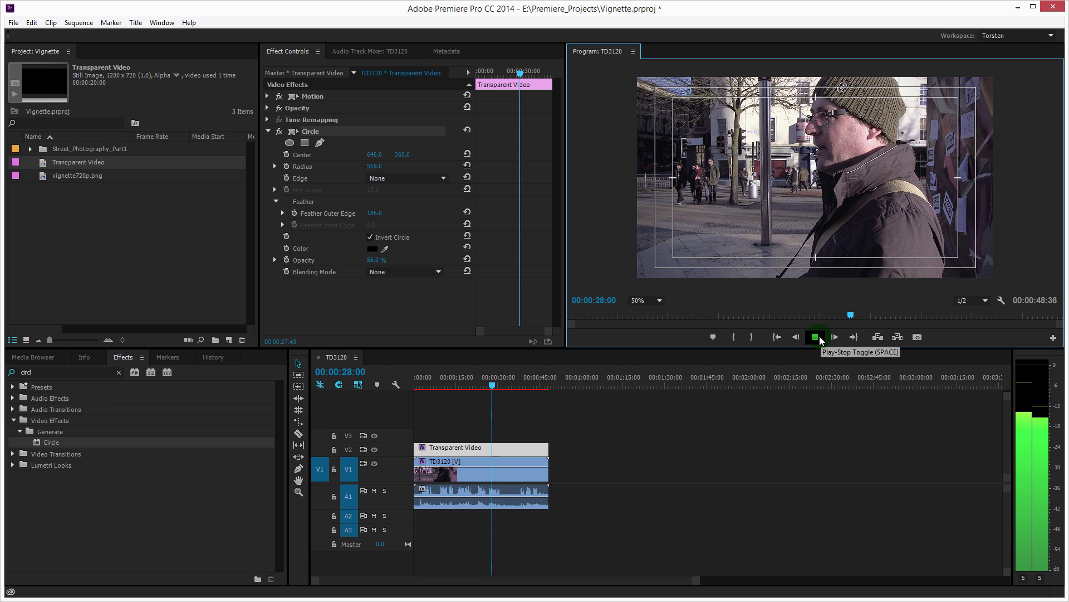
pyautogui.click(816, 337)
pyautogui.click(280, 132)
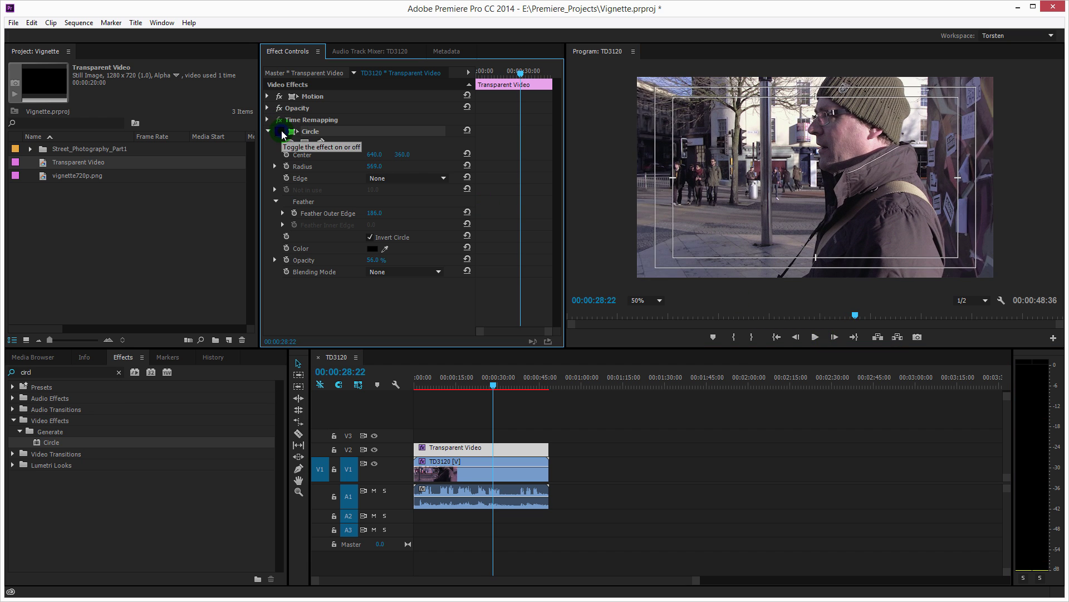
pyautogui.click(279, 131)
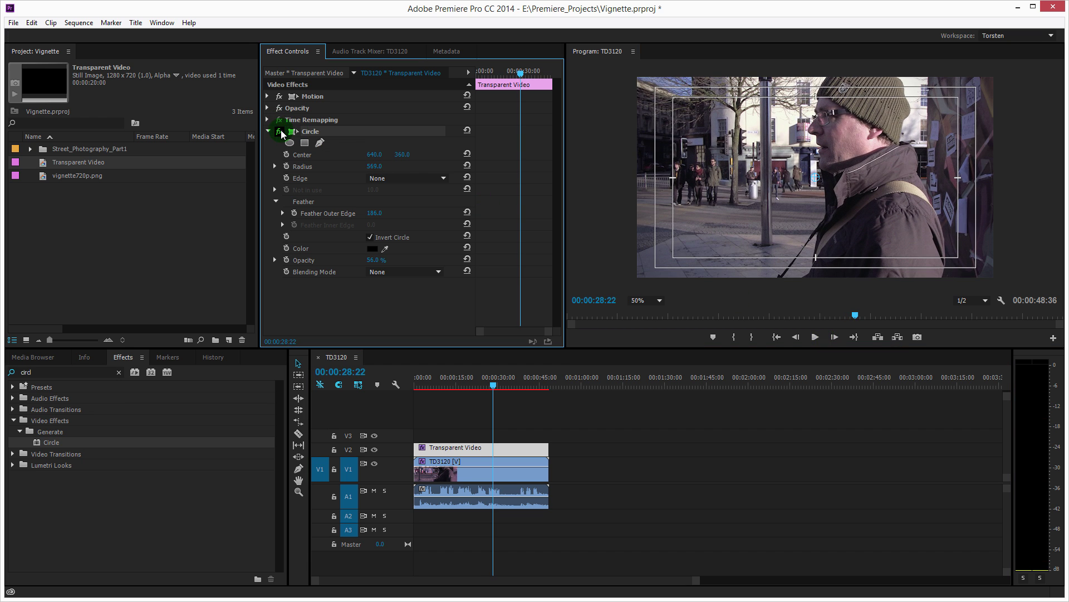